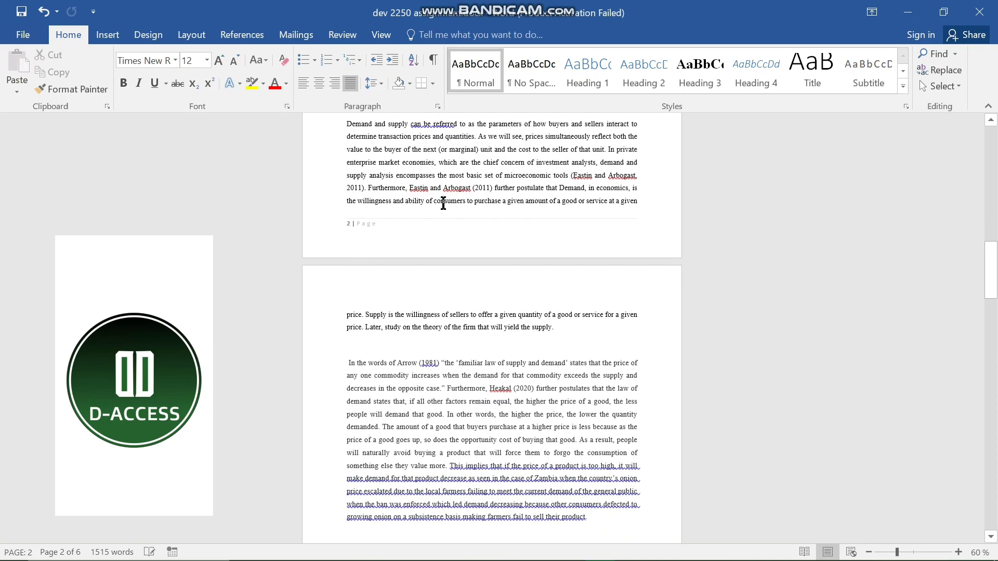
# Look through the essay from the introduction to the conclusion and back, examining its paragraphs and in-text citations
pyautogui.scroll(4, 443, 203)
pyautogui.scroll(6, 444, 203)
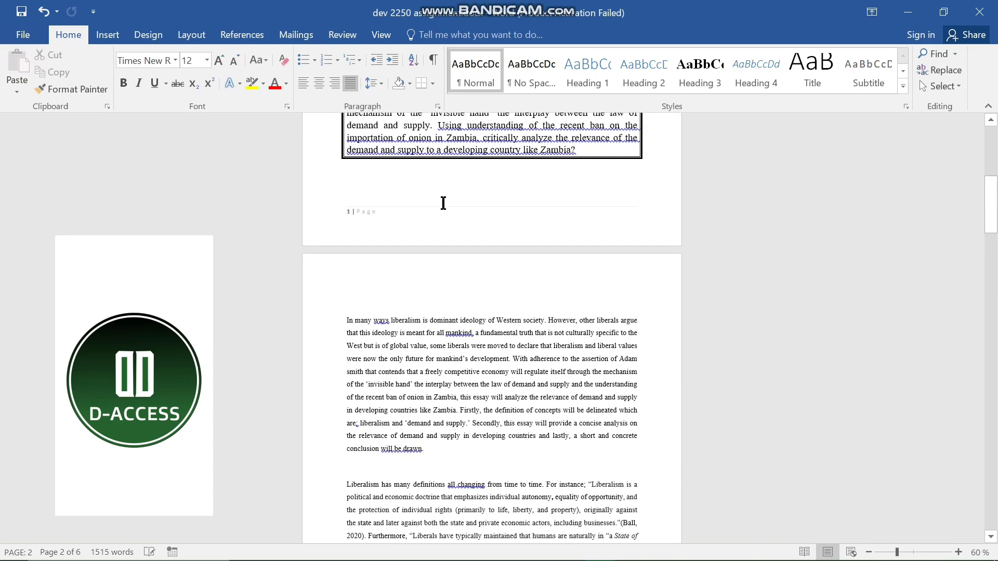
pyautogui.scroll(-3, 444, 203)
pyautogui.scroll(-1, 443, 204)
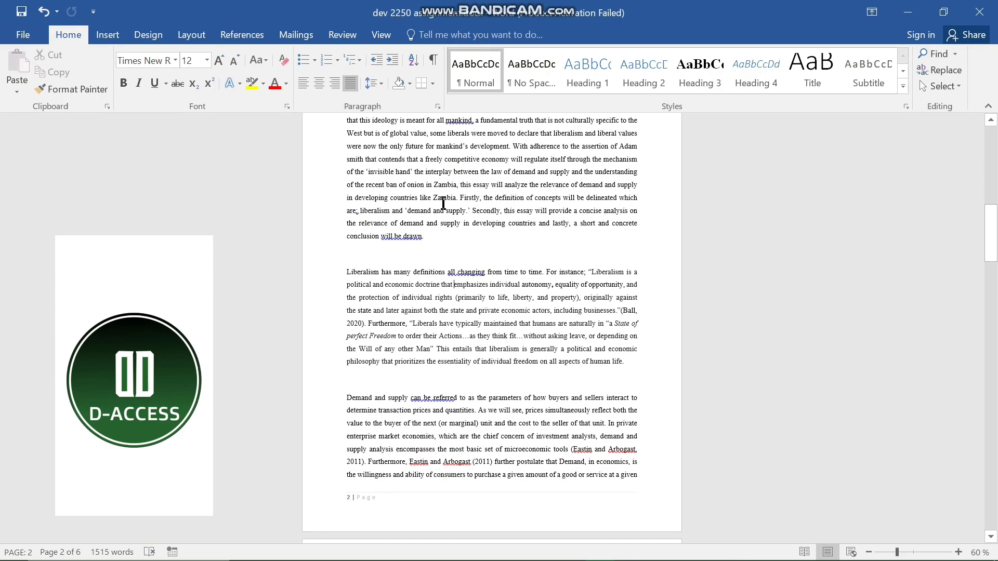
pyautogui.scroll(-5, 444, 203)
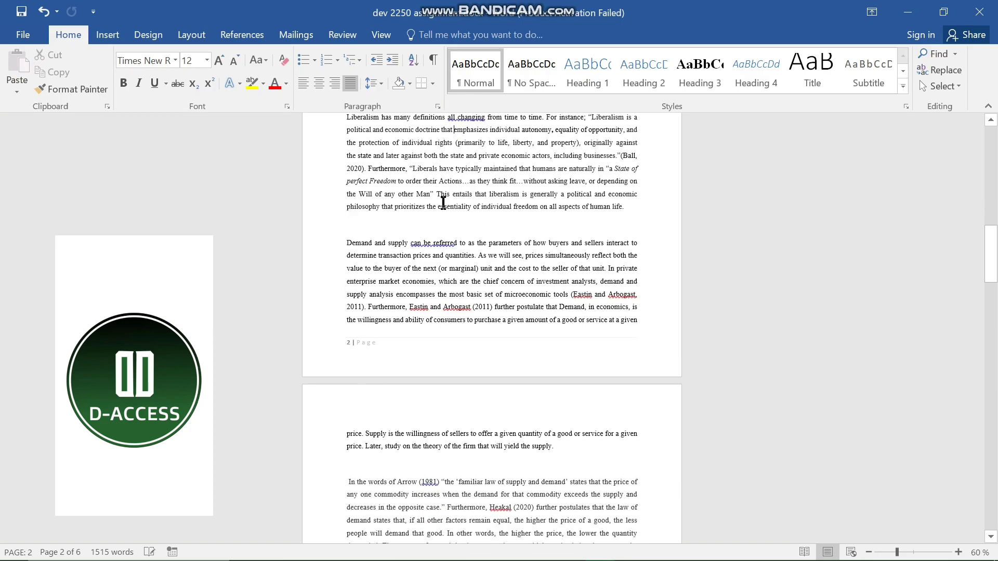
pyautogui.scroll(-4, 443, 204)
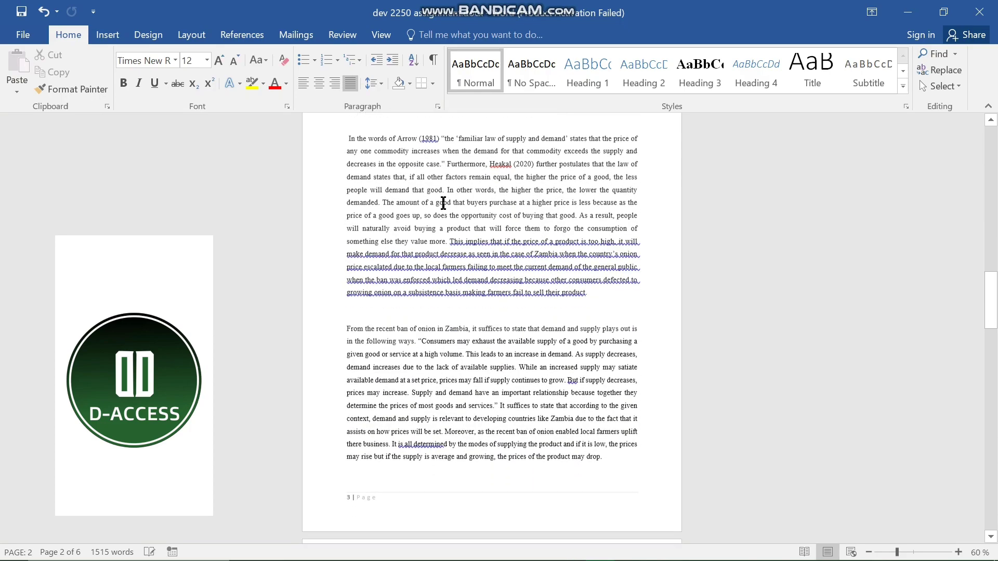
pyautogui.scroll(-2, 443, 203)
pyautogui.scroll(-8, 443, 204)
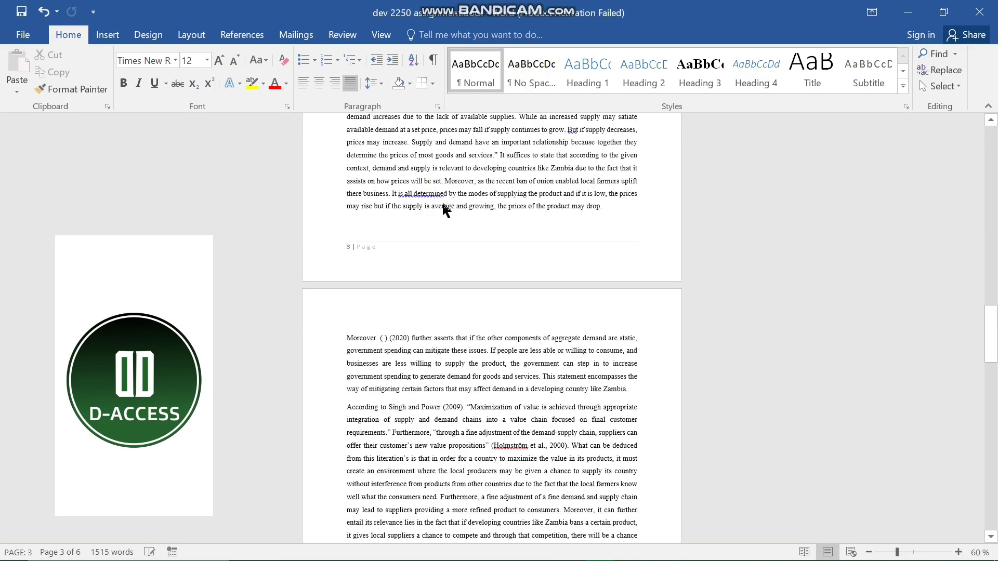
pyautogui.scroll(-1, 444, 203)
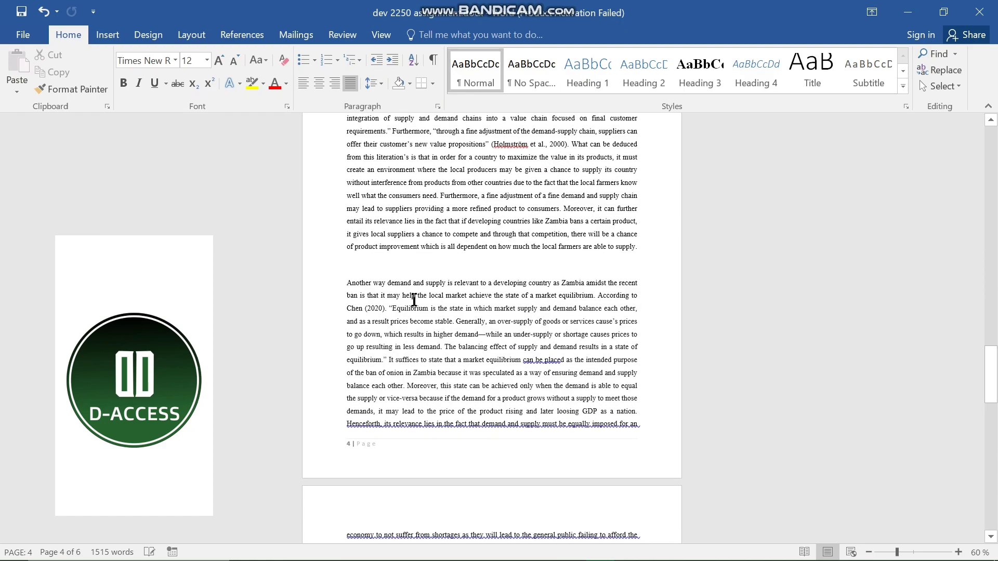
pyautogui.scroll(-6, 415, 301)
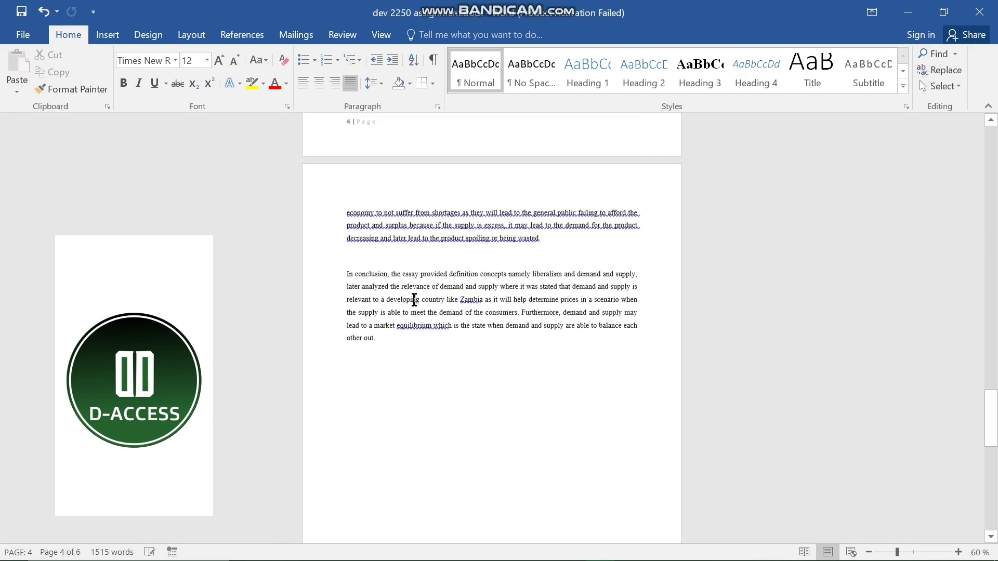
pyautogui.scroll(2, 414, 300)
pyautogui.scroll(-3, 414, 300)
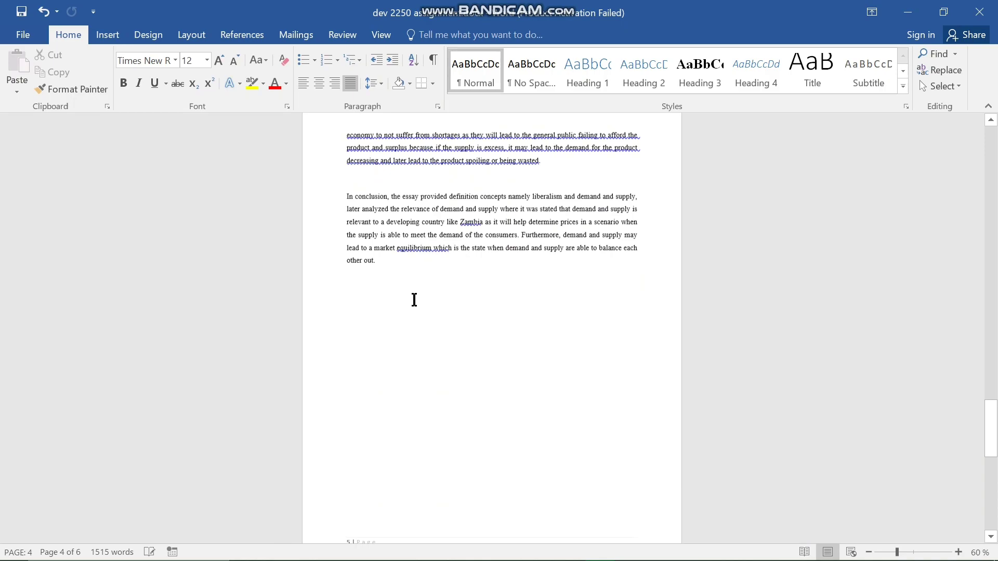
pyautogui.scroll(-3, 415, 300)
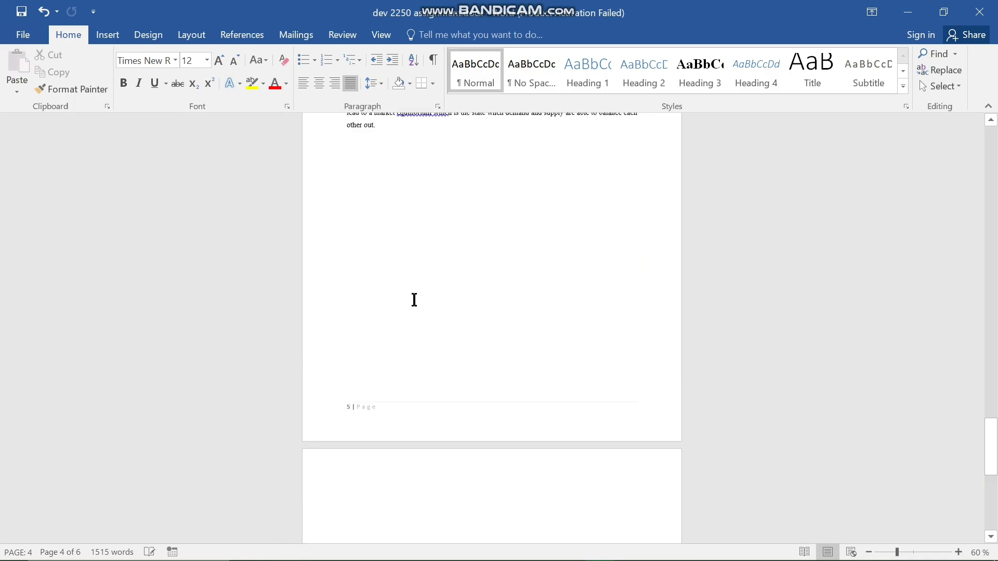
pyautogui.scroll(8, 414, 301)
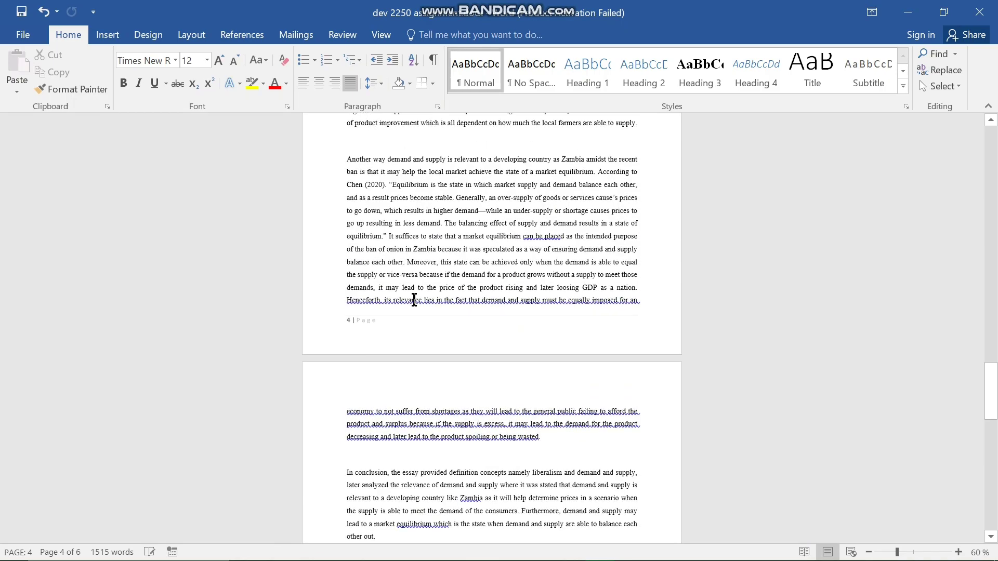
pyautogui.scroll(8, 414, 300)
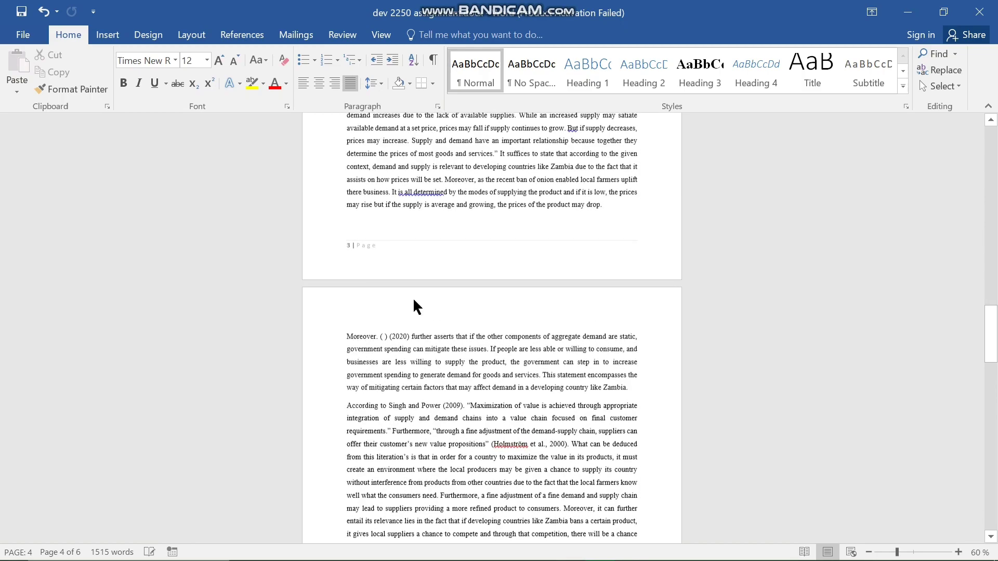
pyautogui.scroll(5, 414, 302)
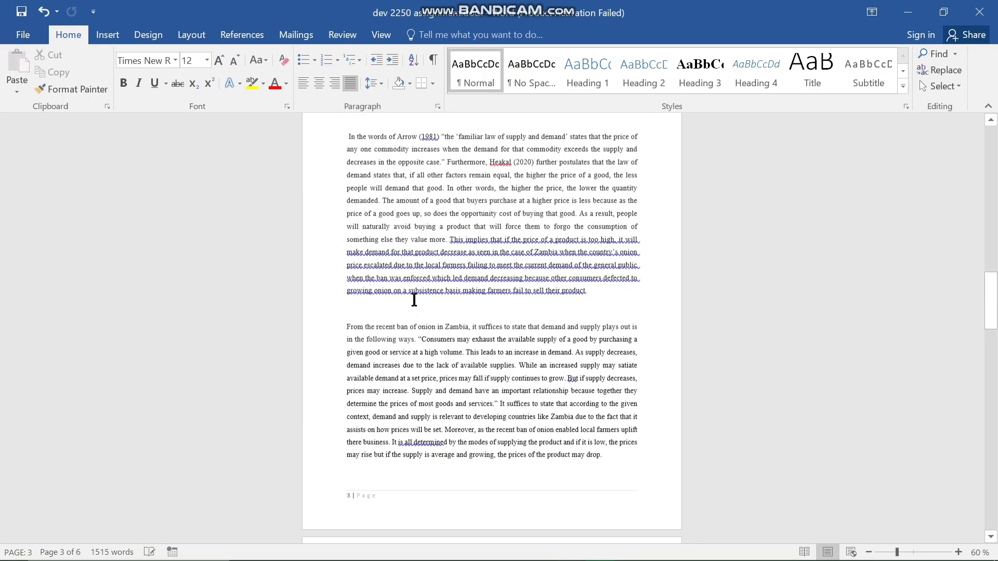
pyautogui.scroll(3, 414, 300)
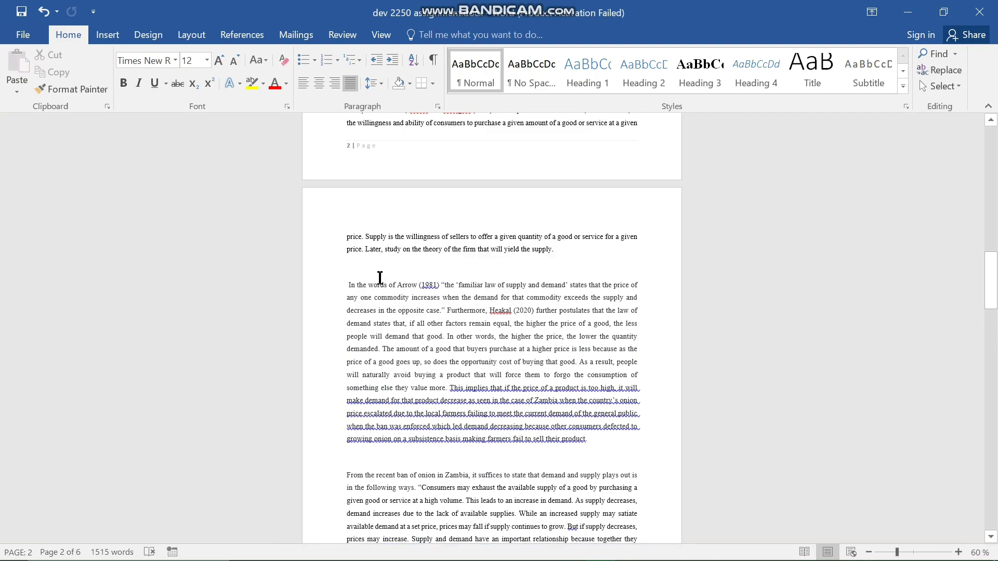
pyautogui.click(381, 280)
pyautogui.scroll(4, 380, 278)
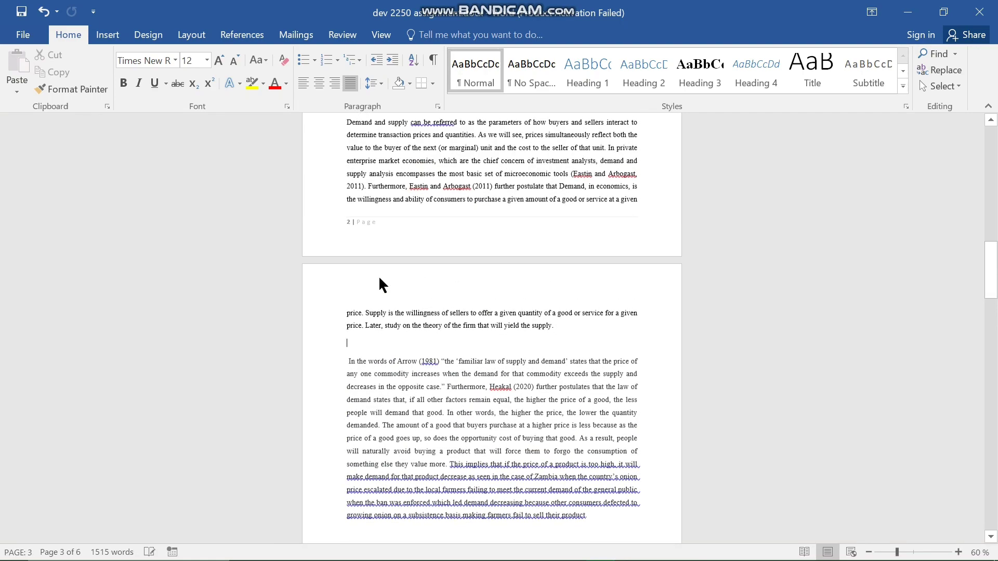
pyautogui.scroll(3, 380, 278)
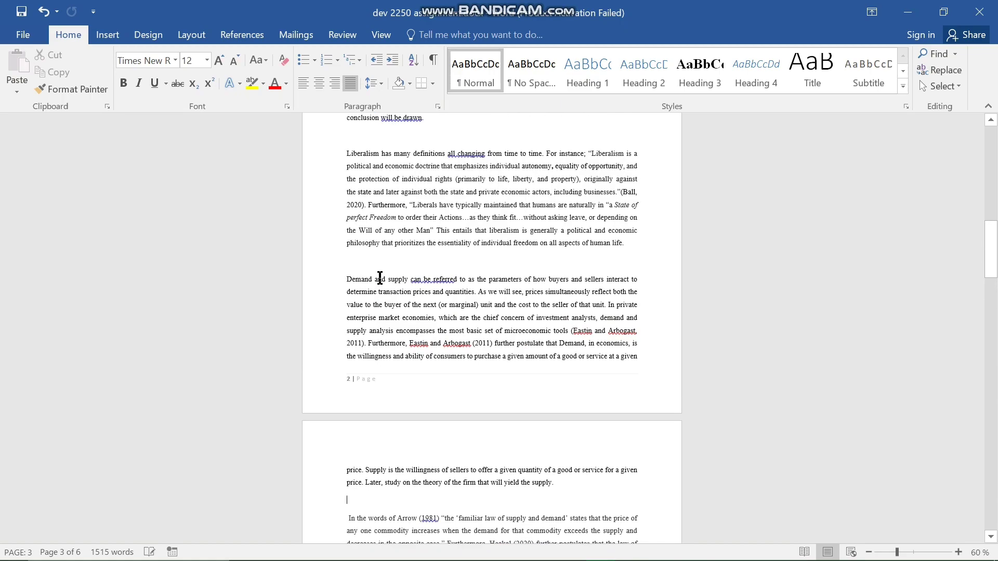
pyautogui.scroll(1, 380, 278)
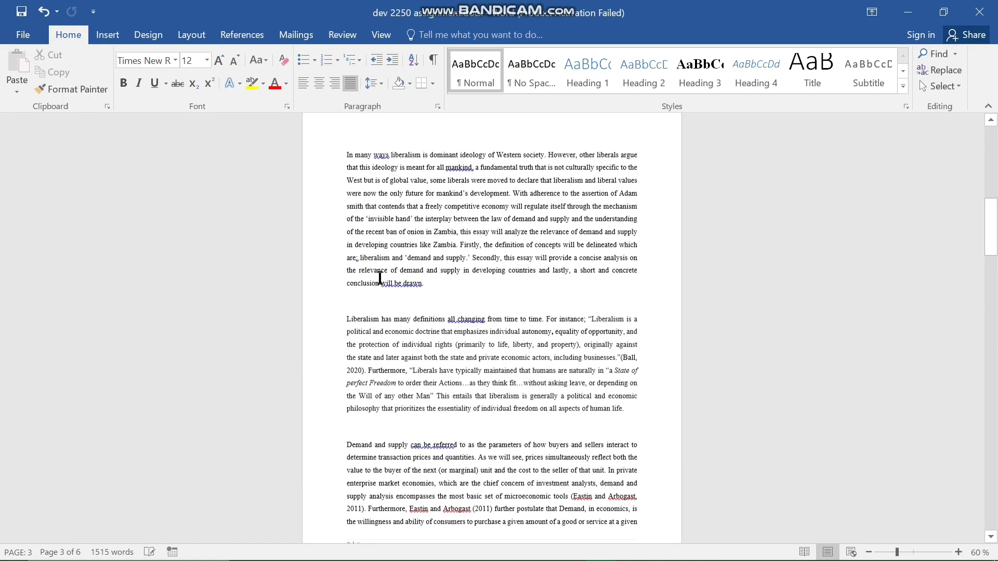
pyautogui.scroll(-1, 380, 279)
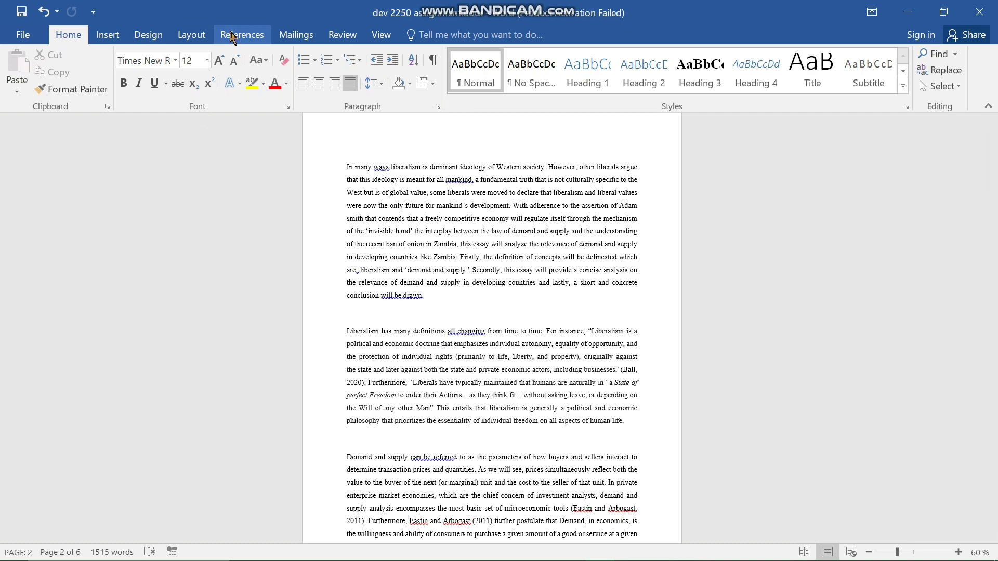
# Start a new citation source of type Book at the end of the paragraph defining liberalism
pyautogui.click(232, 36)
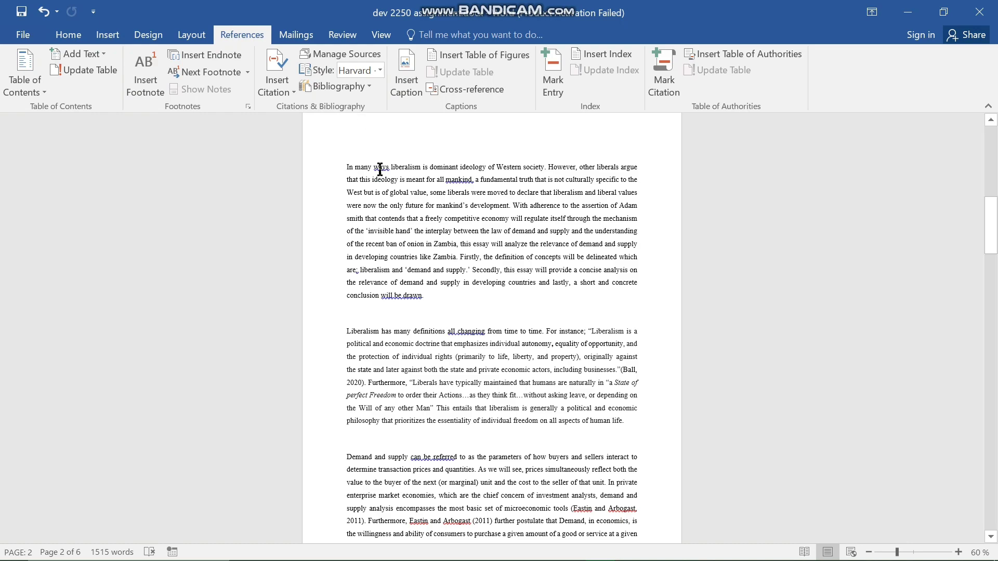
pyautogui.scroll(-1, 383, 188)
pyautogui.scroll(-1, 382, 188)
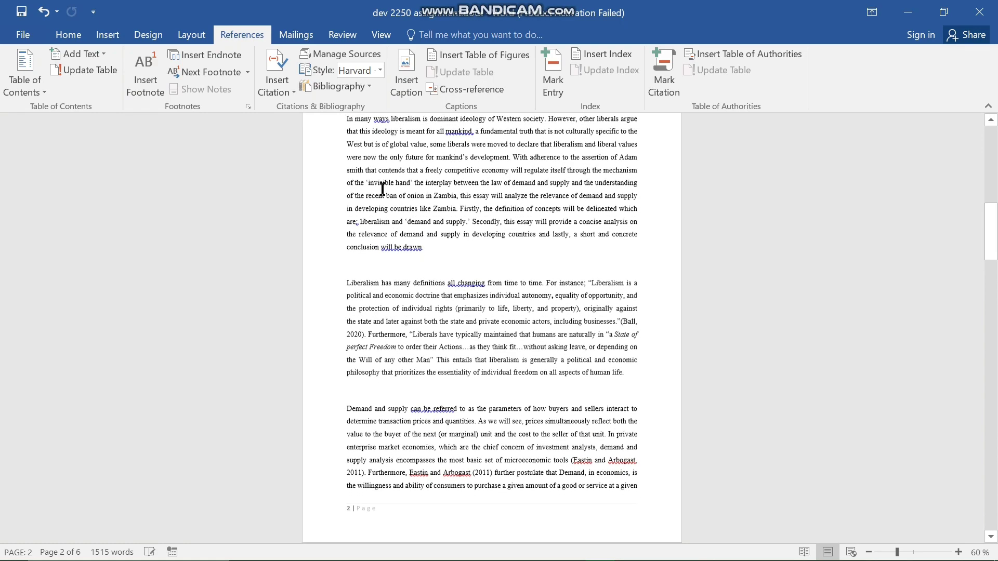
pyautogui.click(626, 371)
pyautogui.write('.')
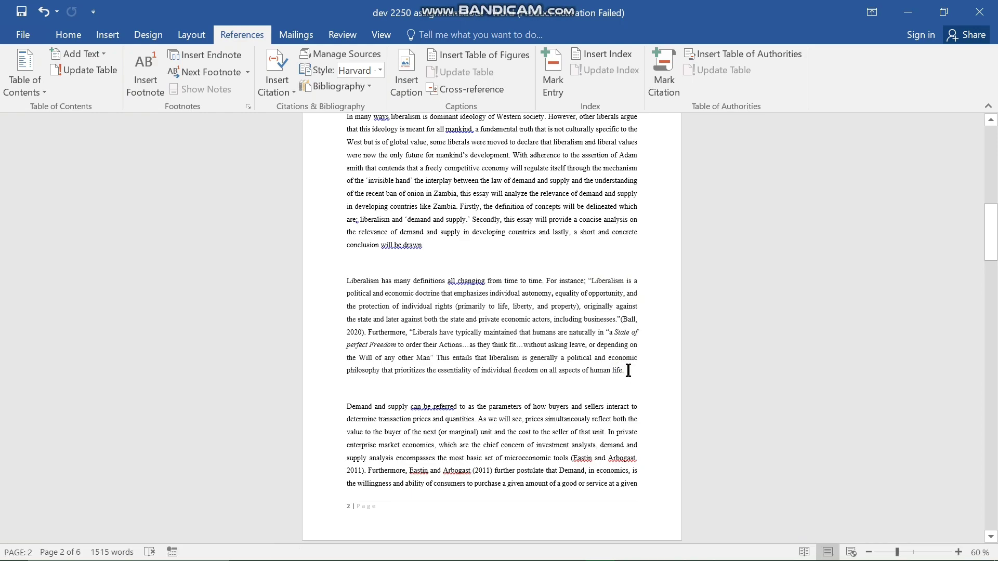
pyautogui.click(625, 371)
pyautogui.click(289, 89)
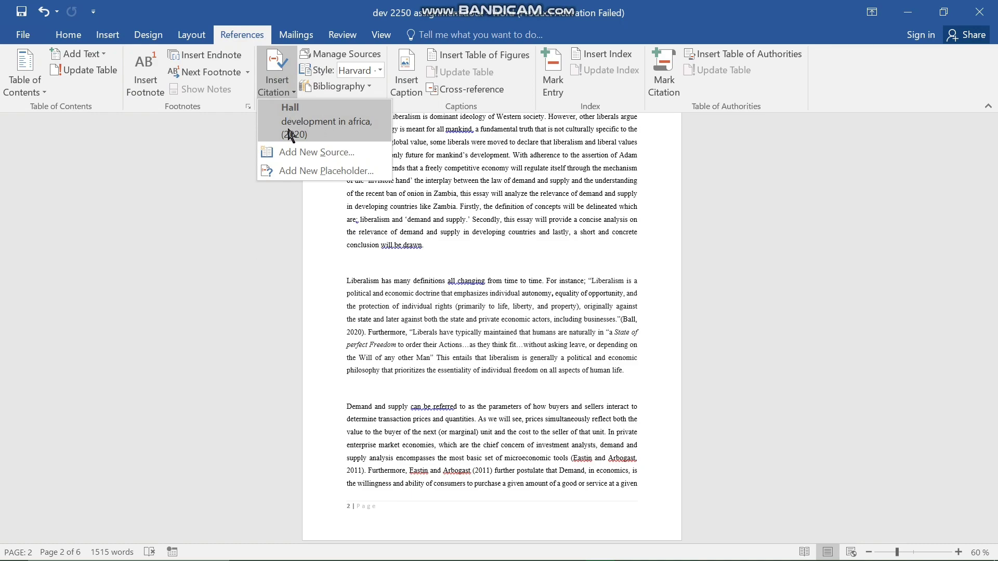
pyautogui.click(315, 153)
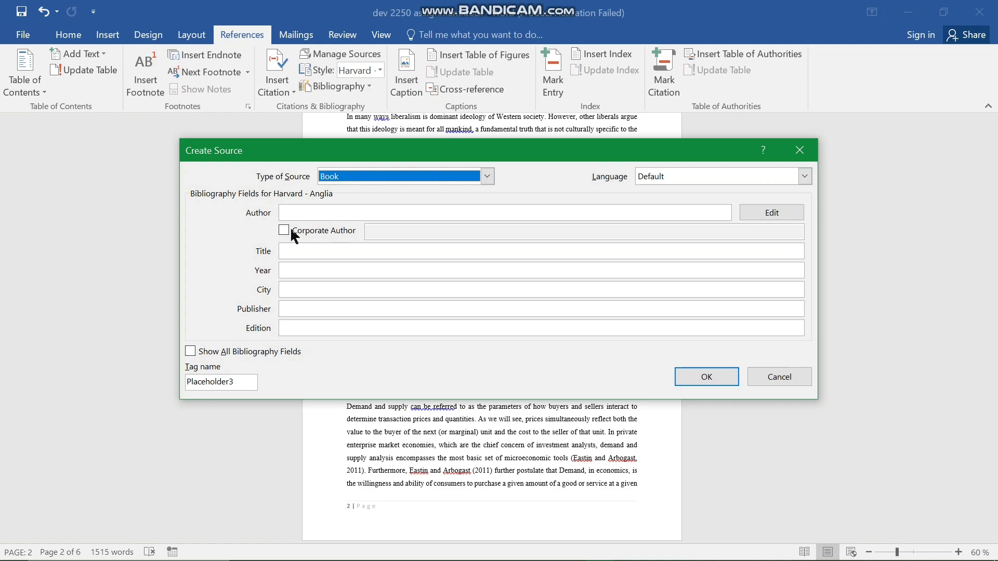
pyautogui.click(487, 177)
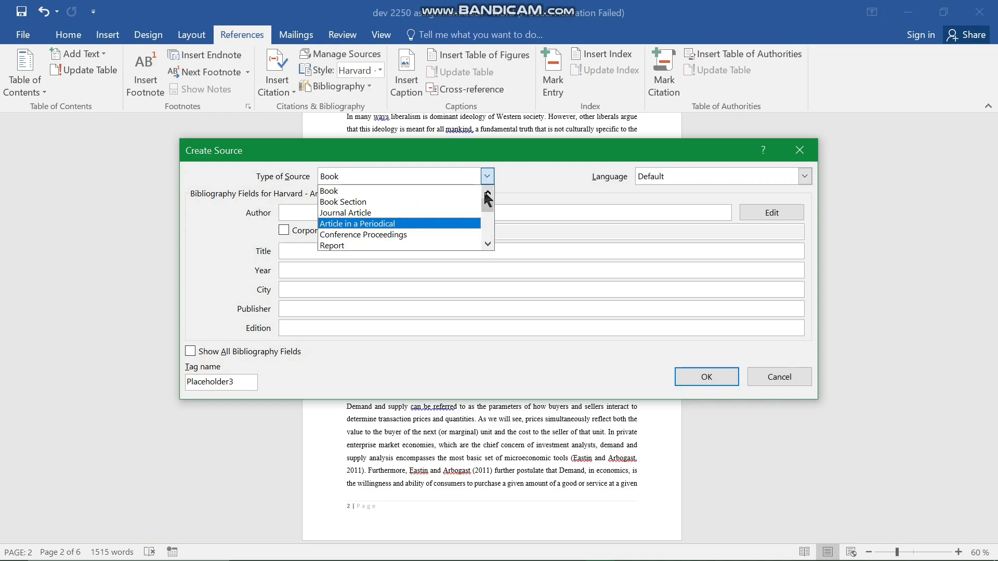
pyautogui.click(429, 193)
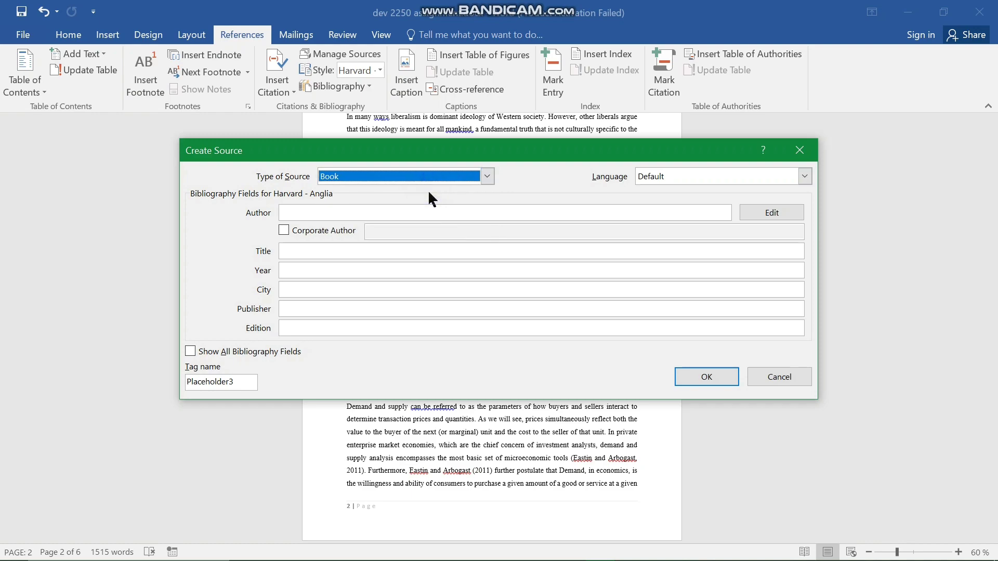
# Enter the author's full name for the book source, trying the Corporate Author option but leaving it off
pyautogui.click(396, 213)
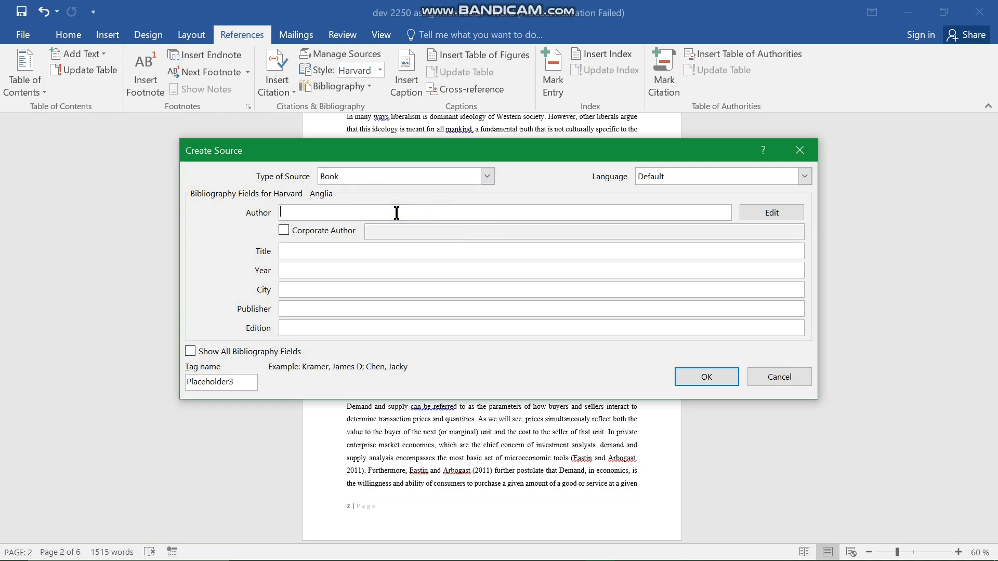
pyautogui.write('kapembwa kapembwa')
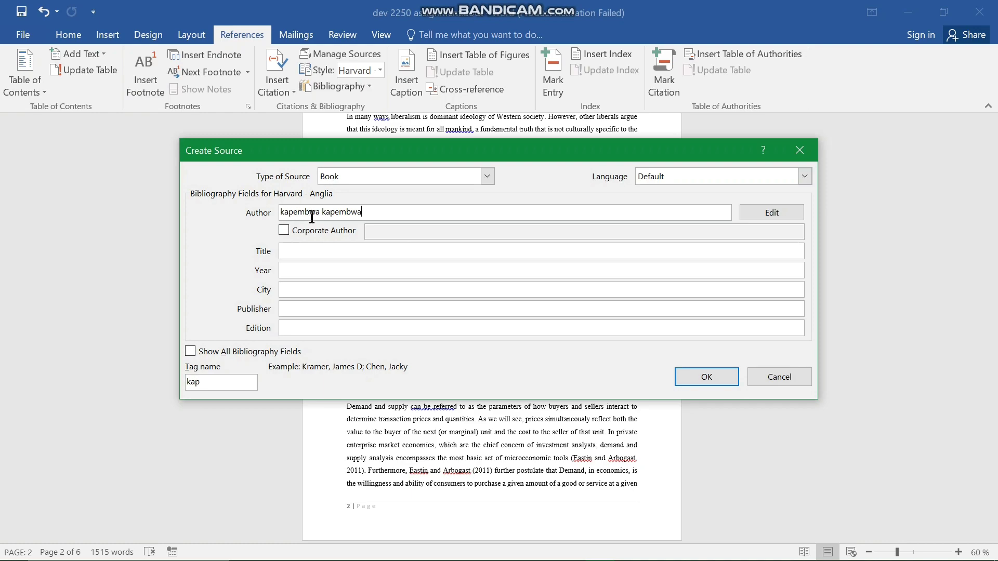
pyautogui.click(285, 231)
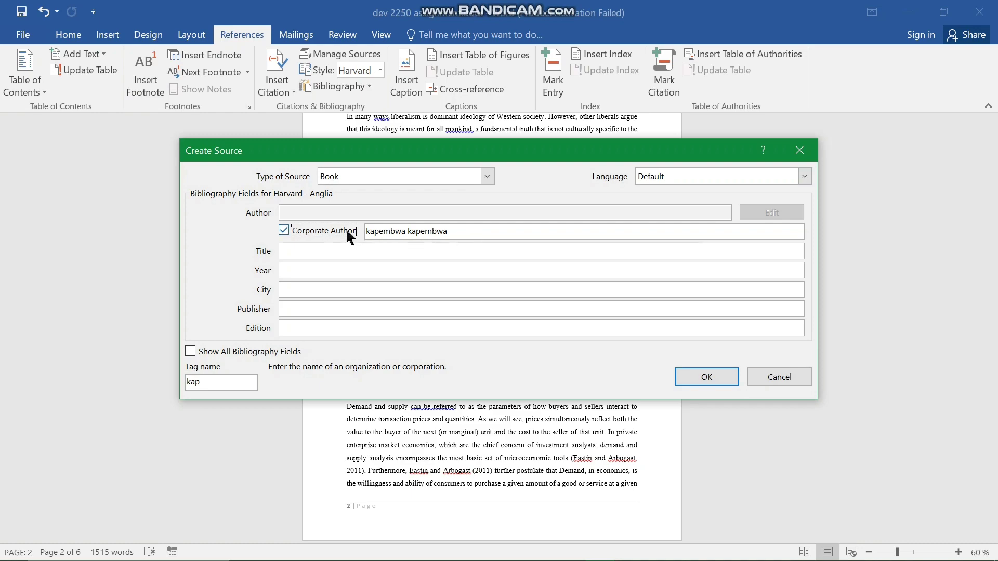
pyautogui.click(283, 231)
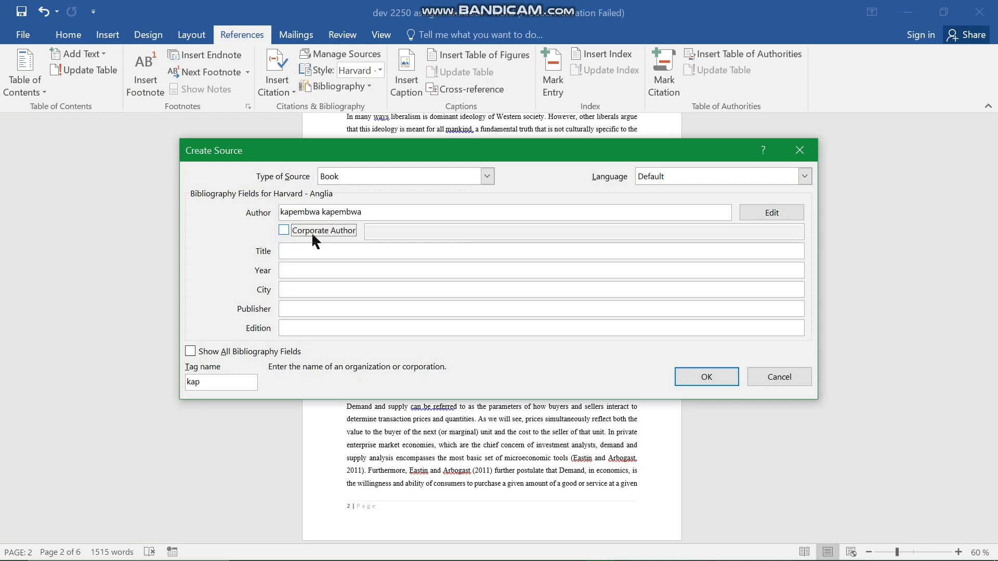
# Set the source's title to "inhibitors to development", its year to 2017 and its city to lusaka
pyautogui.click(306, 251)
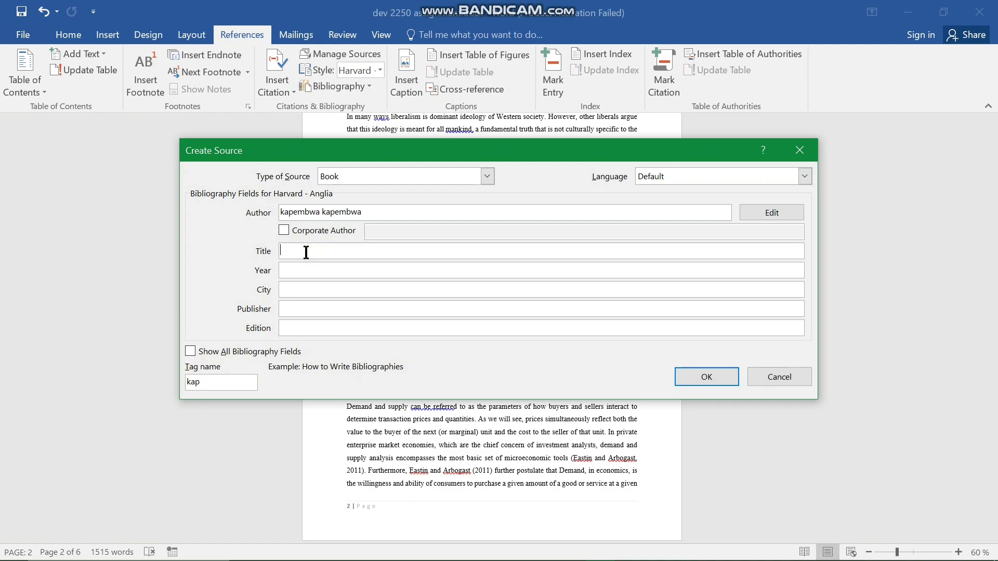
pyautogui.write('inhi')
pyautogui.write('bitors to development')
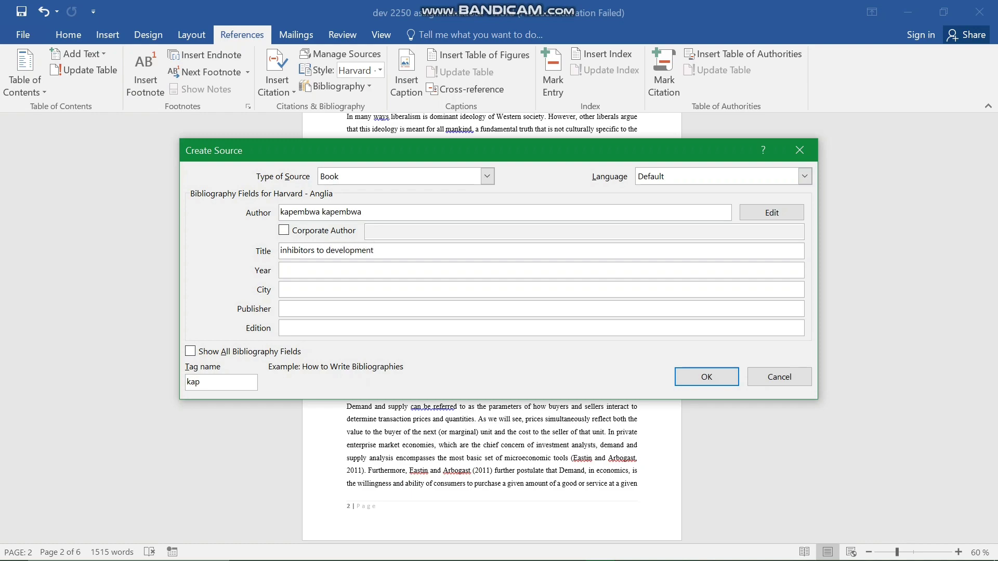
pyautogui.click(308, 270)
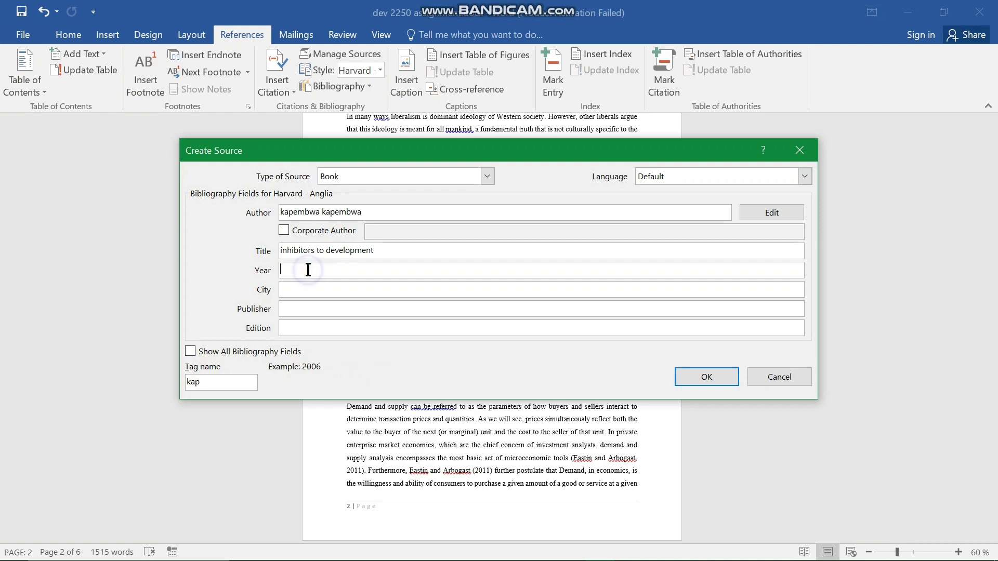
pyautogui.write('2017')
pyautogui.click(318, 292)
pyautogui.write('lusaka')
# Complete the source with publisher "UNZA press" and edition "2nd", and insert its citation followed by a full stop
pyautogui.click(321, 309)
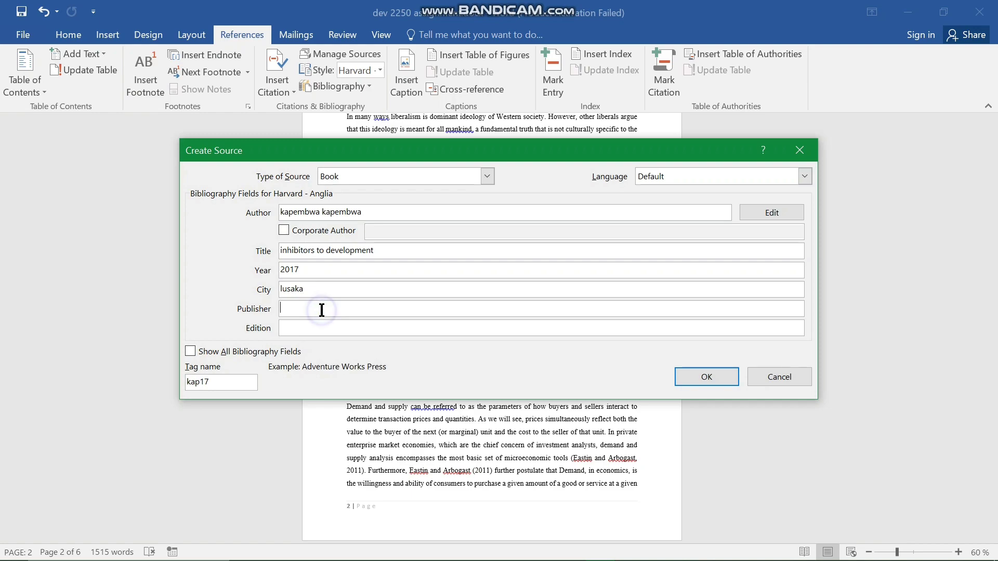
pyautogui.write('UNZA press')
pyautogui.click(329, 328)
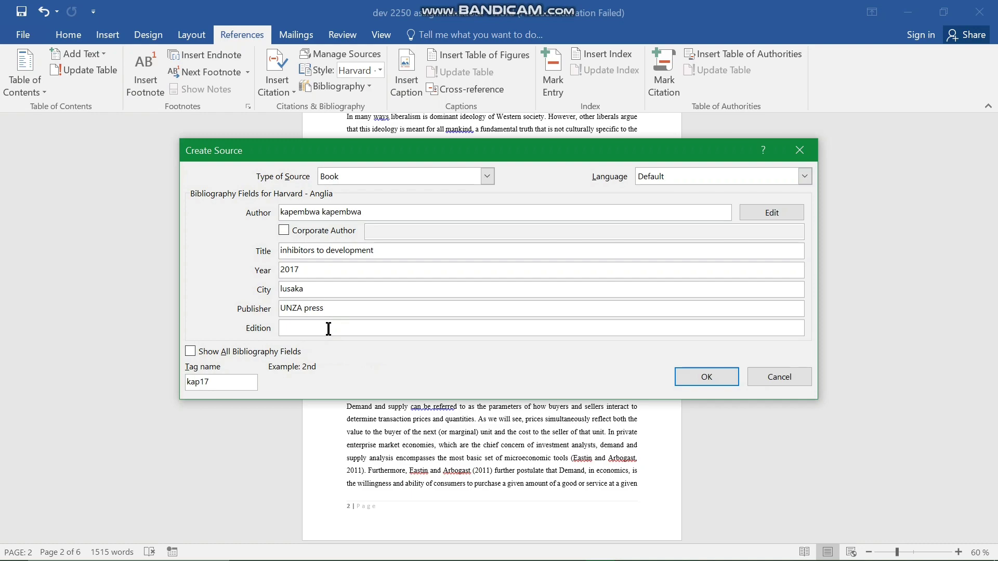
pyautogui.write('2nd')
pyautogui.click(713, 378)
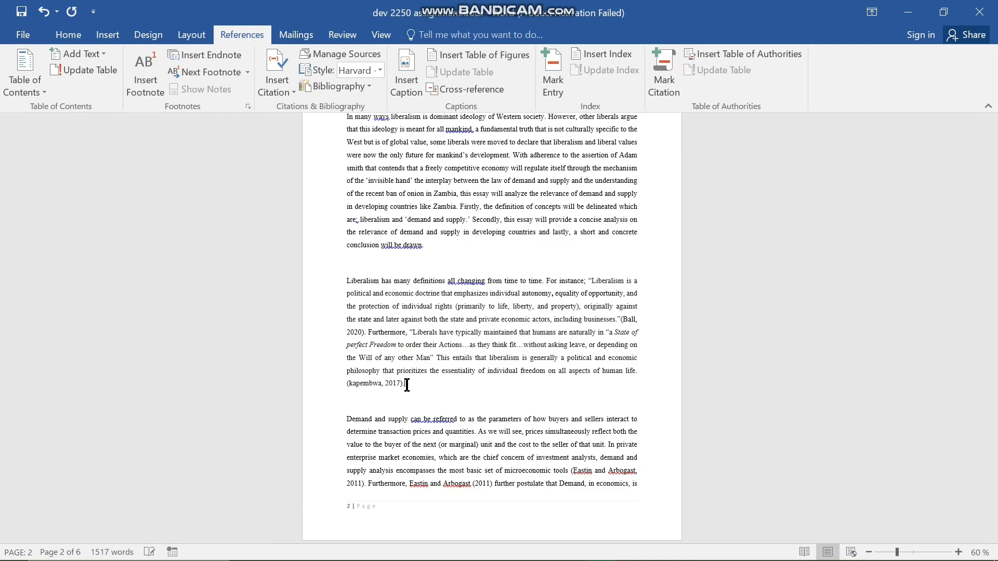
pyautogui.write('.')
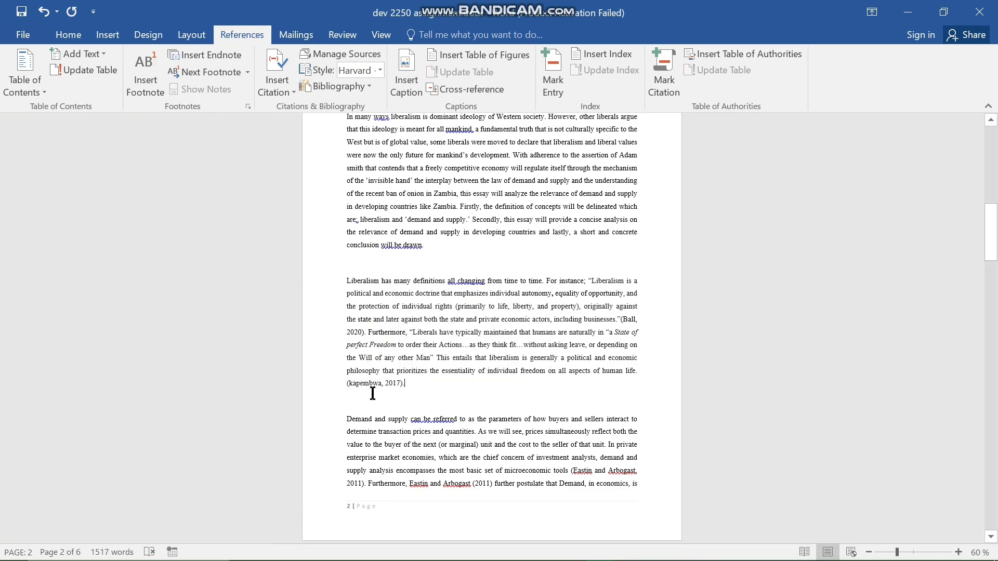
pyautogui.click(342, 385)
pyautogui.click(419, 387)
pyautogui.click(410, 389)
pyautogui.moveTo(367, 390)
pyautogui.mouseDown()
pyautogui.moveTo(400, 332)
pyautogui.moveTo(411, 372)
pyautogui.moveTo(390, 391)
pyautogui.moveTo(368, 389)
pyautogui.mouseUp()
pyautogui.click(386, 385)
pyautogui.click(365, 389)
pyautogui.moveTo(416, 386); pyautogui.dragTo(389, 384)
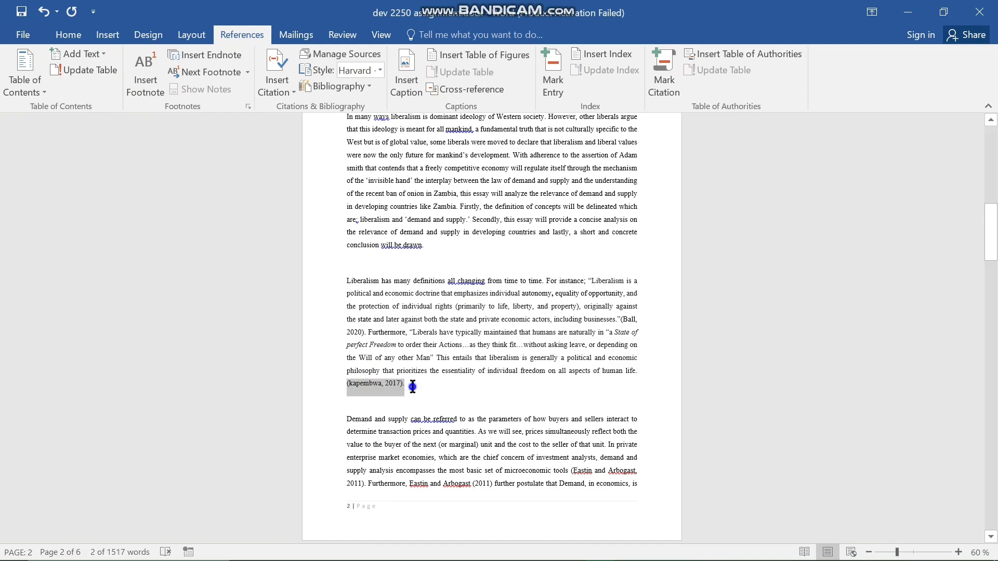
pyautogui.click(412, 386)
# Remove the empty paragraph between the liberalism paragraph and the demand and supply paragraph
pyautogui.click(355, 398)
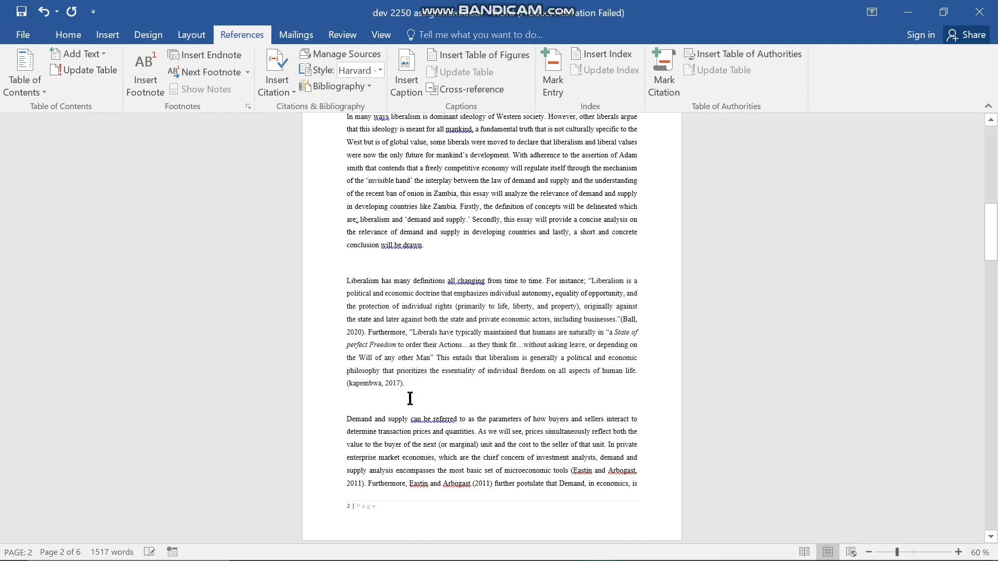
pyautogui.press('BackSpace')
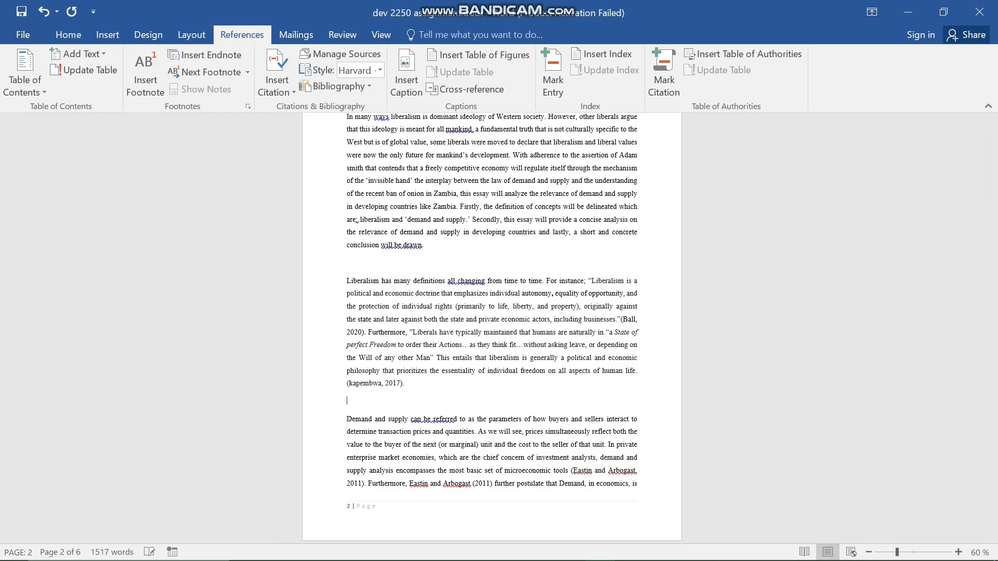
pyautogui.press('BackSpace')
# Place the insertion point at the start of the blank last page, after the essay's conclusion
pyautogui.scroll(-6, 406, 398)
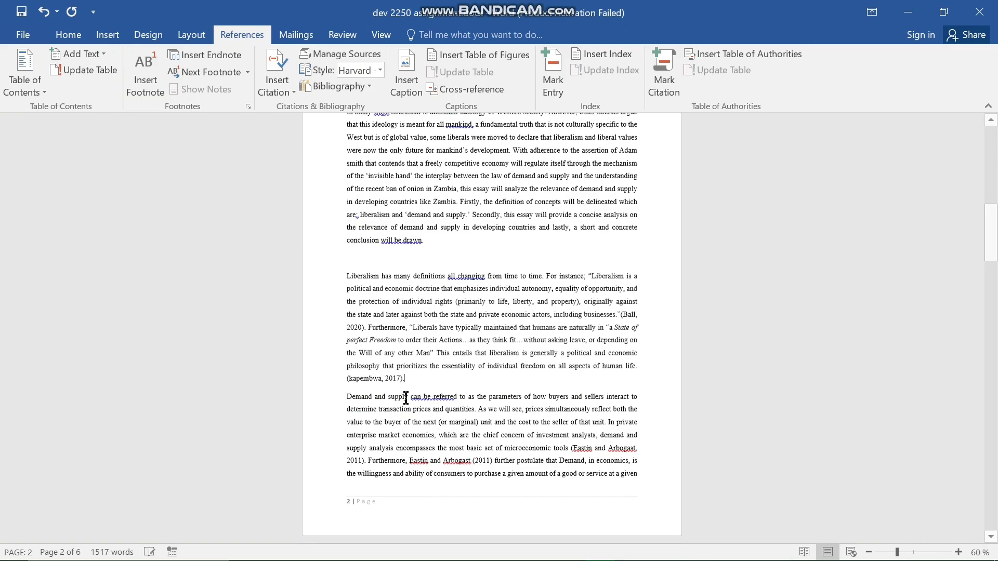
pyautogui.scroll(-8, 406, 398)
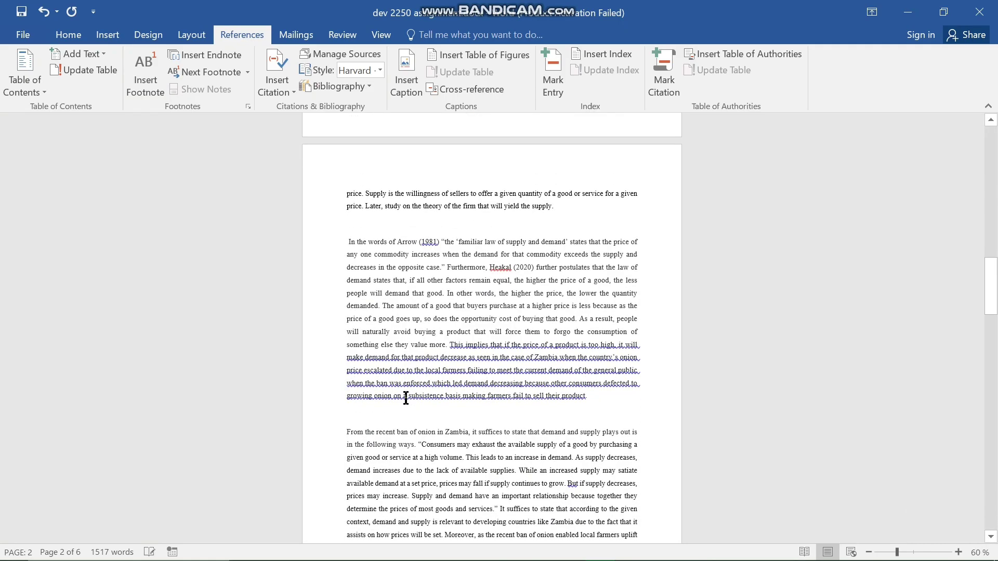
pyautogui.scroll(-7, 406, 398)
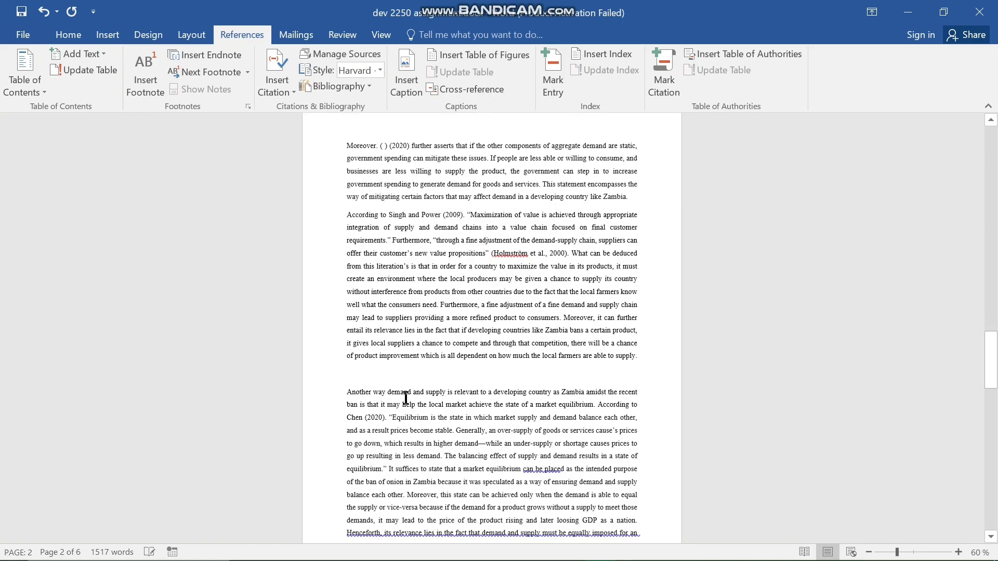
pyautogui.scroll(-7, 406, 397)
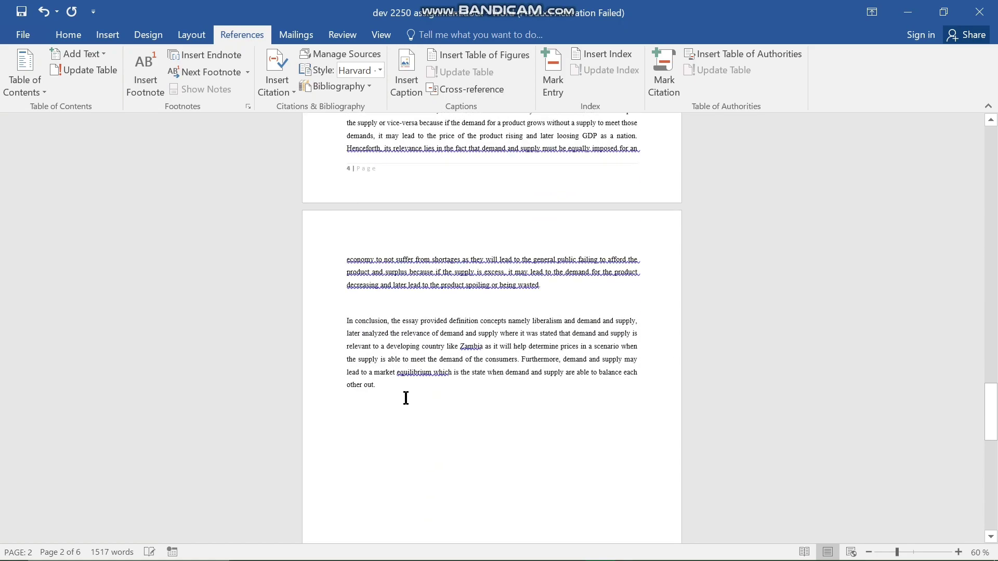
pyautogui.scroll(-5, 405, 398)
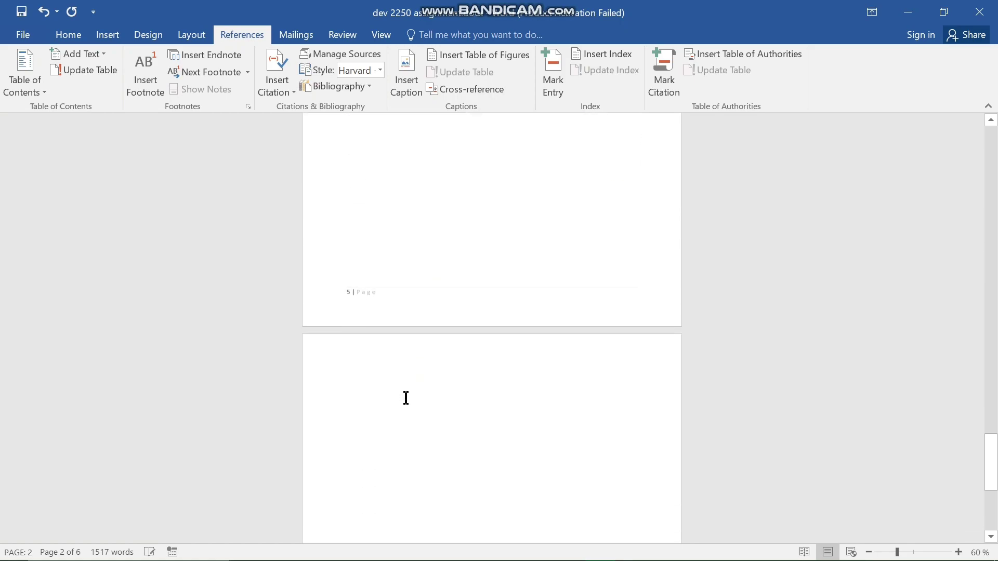
pyautogui.scroll(7, 406, 397)
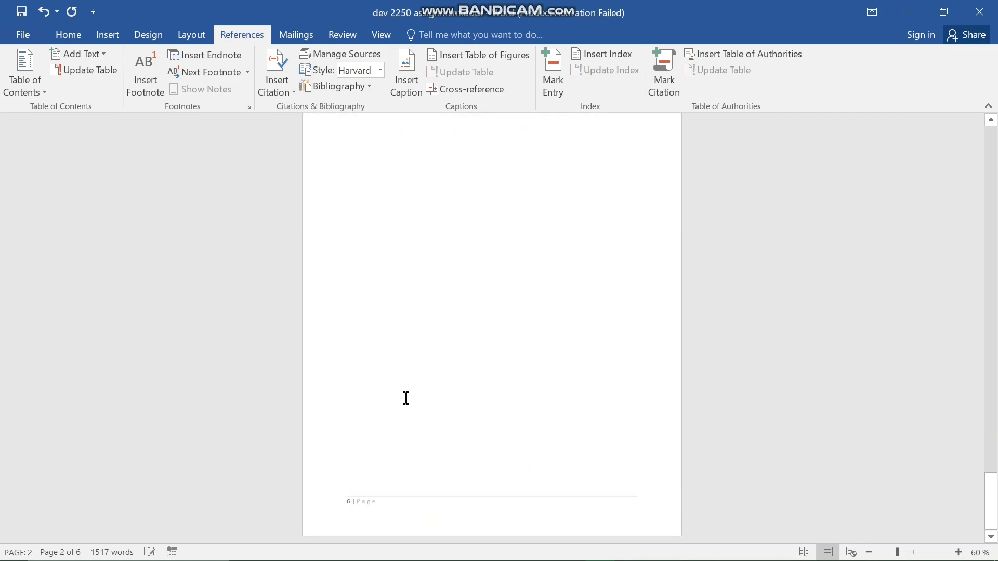
pyautogui.scroll(-7, 406, 398)
pyautogui.scroll(1, 406, 398)
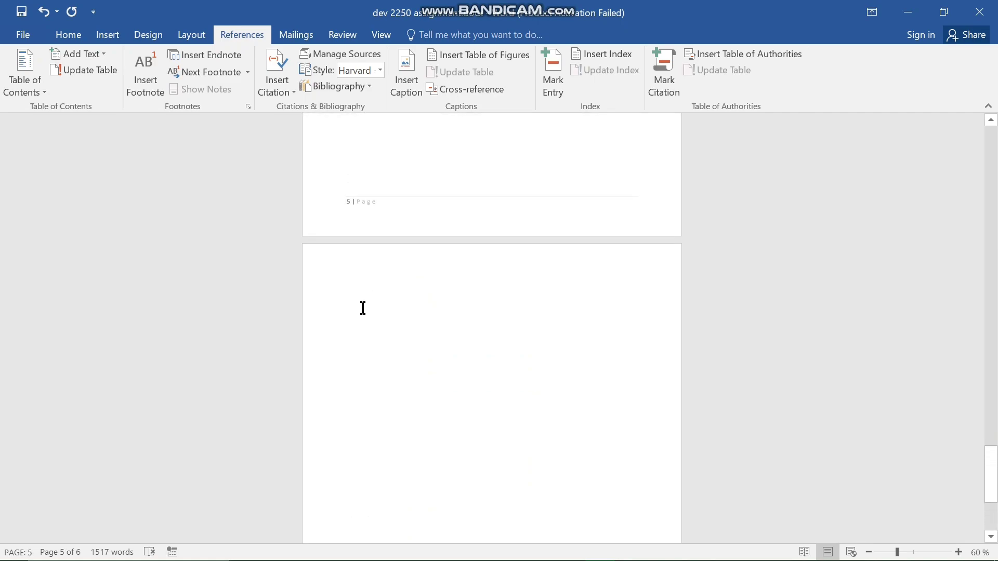
pyautogui.click(408, 286)
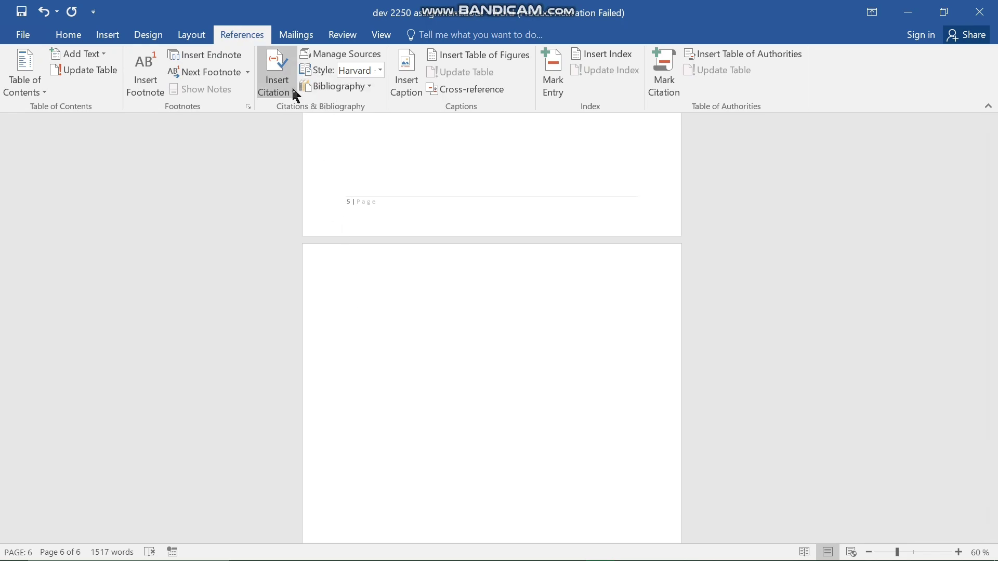
# Open the source manager, browse its master list of sources and view the blank form for creating a new source
pyautogui.click(358, 57)
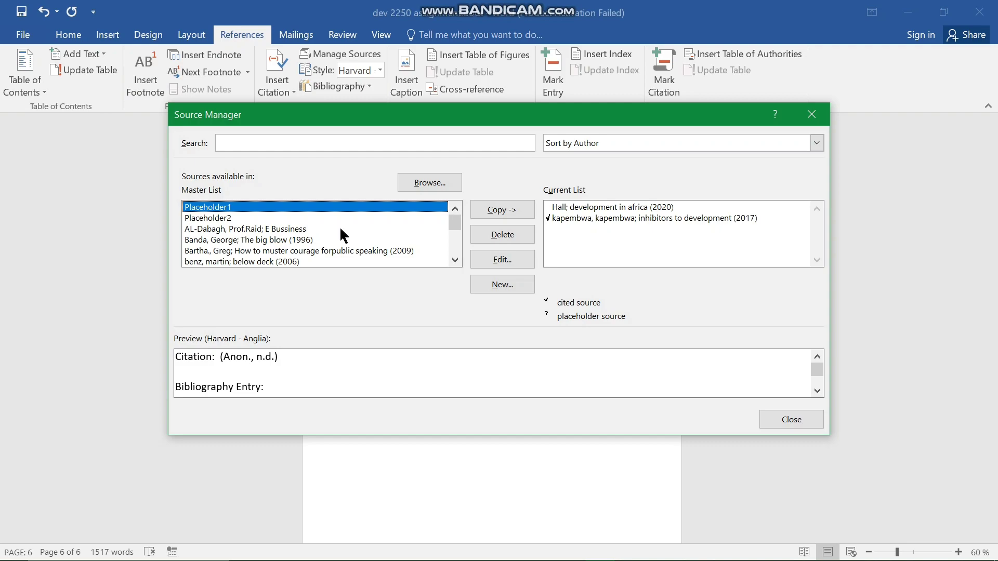
pyautogui.moveTo(454, 224); pyautogui.dragTo(458, 260)
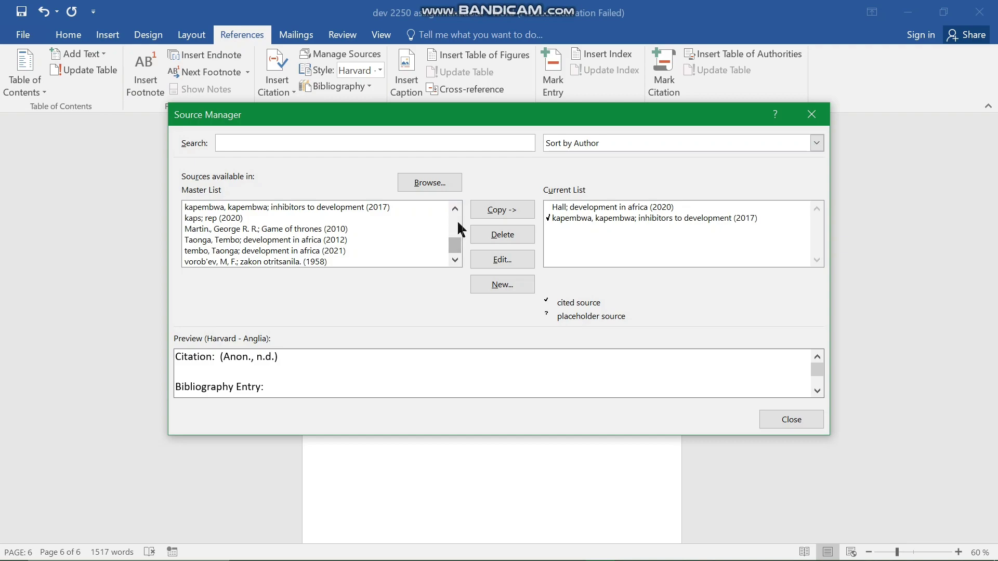
pyautogui.click(490, 286)
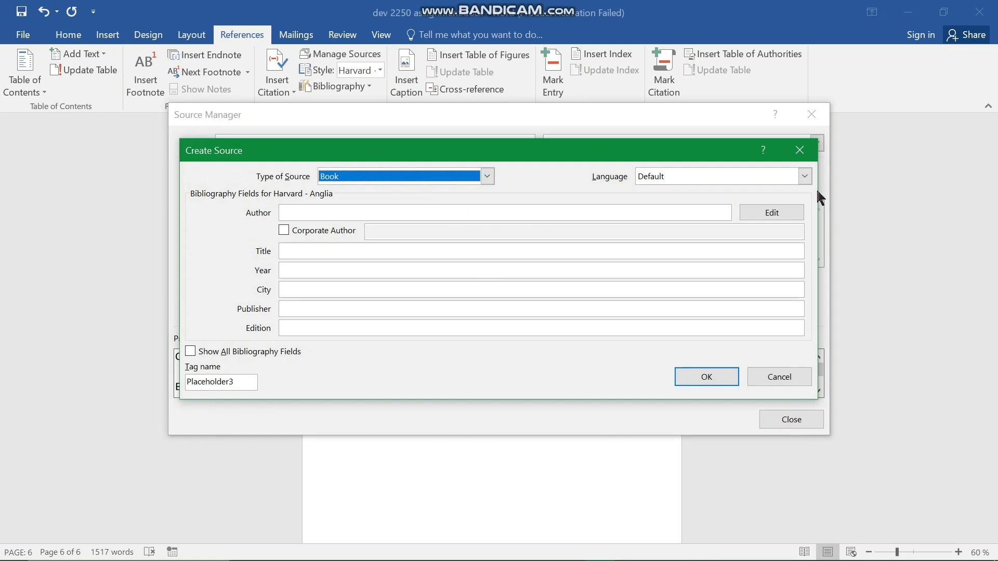
pyautogui.click(801, 152)
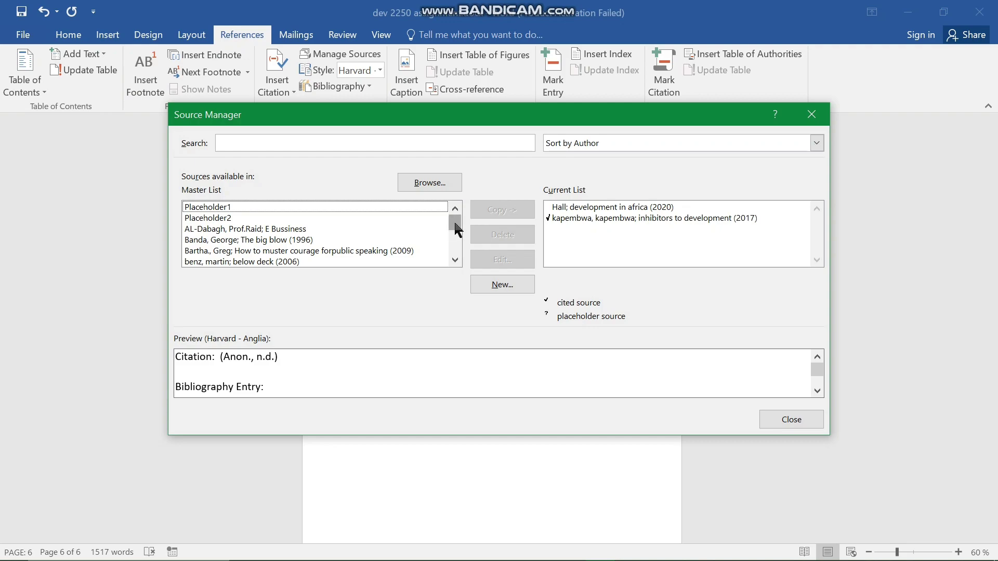
pyautogui.moveTo(454, 223)
pyautogui.mouseDown()
pyautogui.moveTo(459, 247)
pyautogui.moveTo(457, 213)
pyautogui.mouseUp()
# Check the bibliographic details of "How to muster courage forpublic speaking" (2009) and copy that source to the document's current list
pyautogui.click(285, 251)
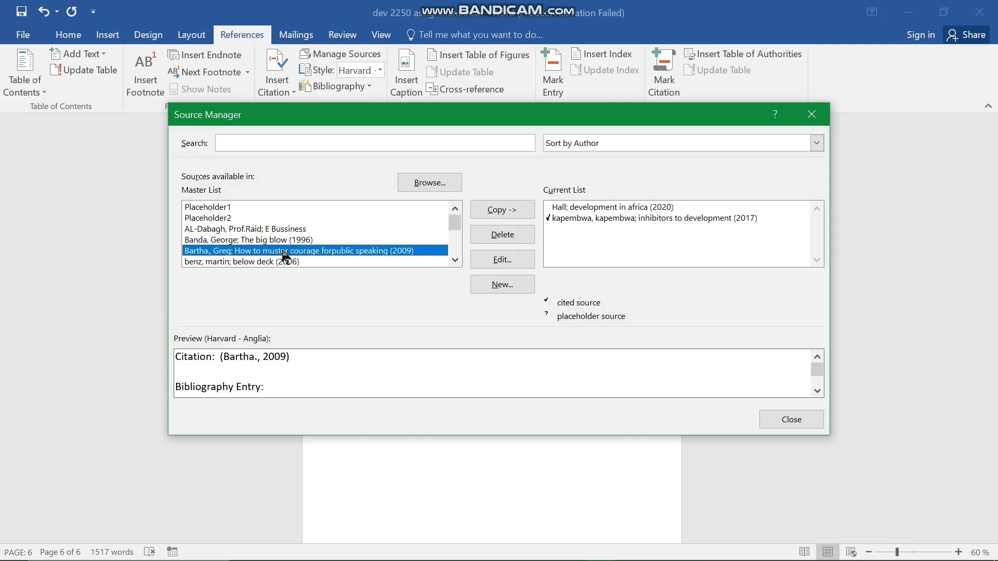
pyautogui.click(489, 254)
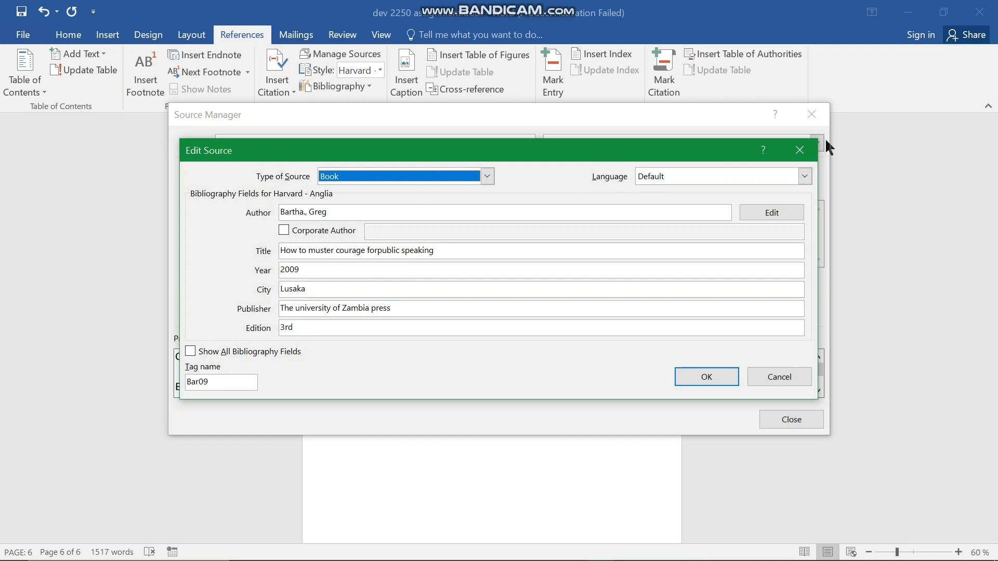
pyautogui.click(813, 150)
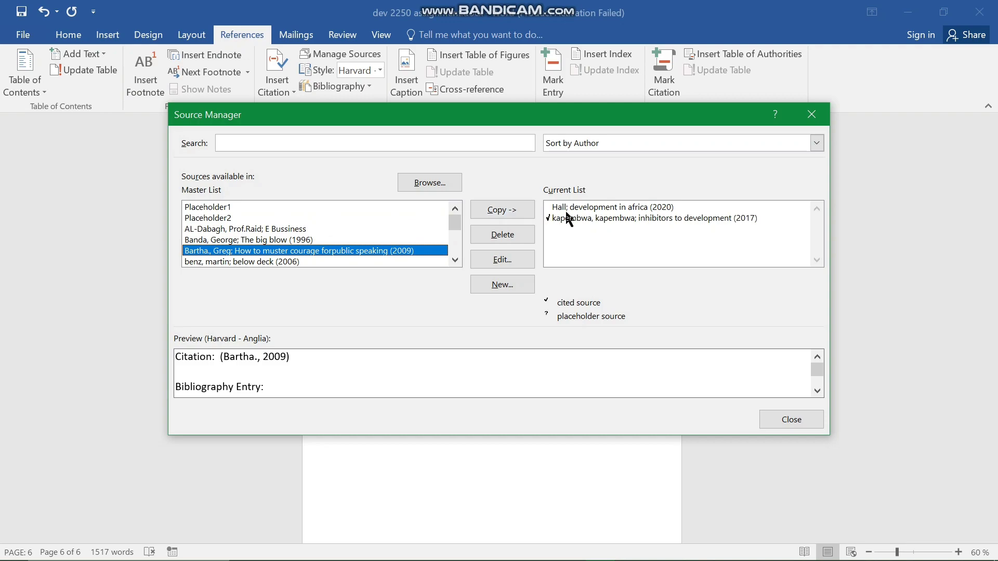
pyautogui.click(528, 211)
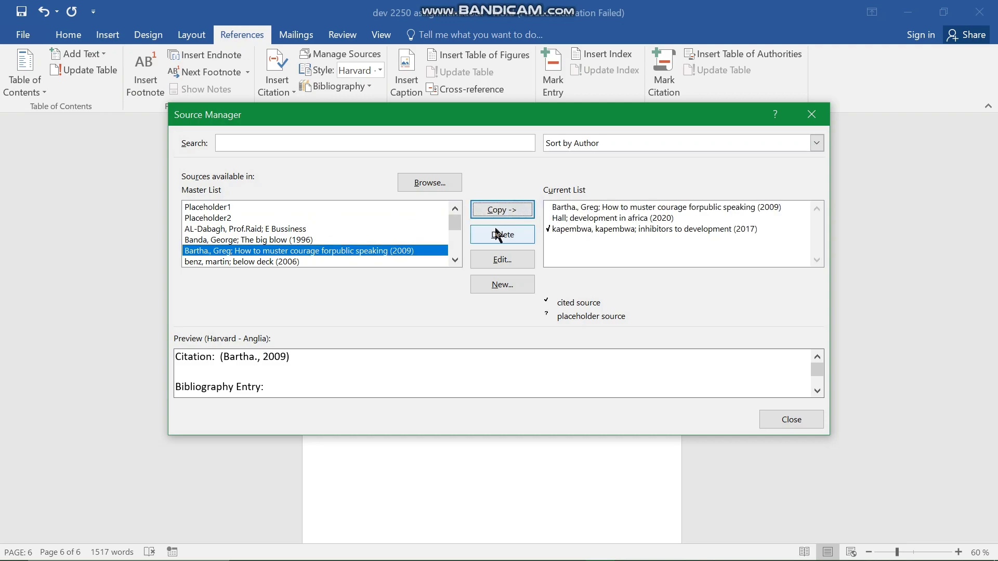
# Copy the sources "law of the negation of the negation" (1979) and "zakon otritsanila." (1961) to the current list and close the source manager
pyautogui.click(456, 245)
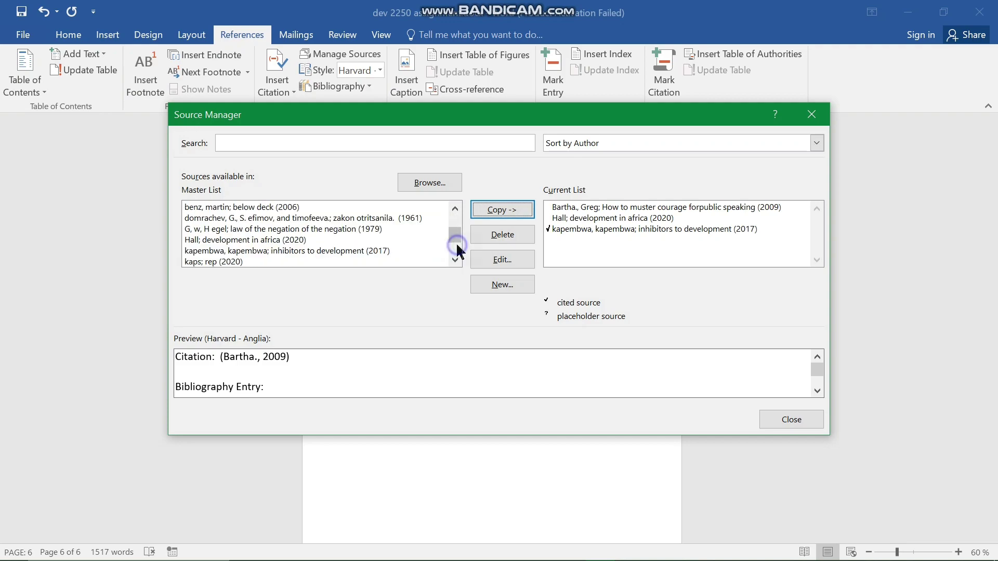
pyautogui.click(286, 230)
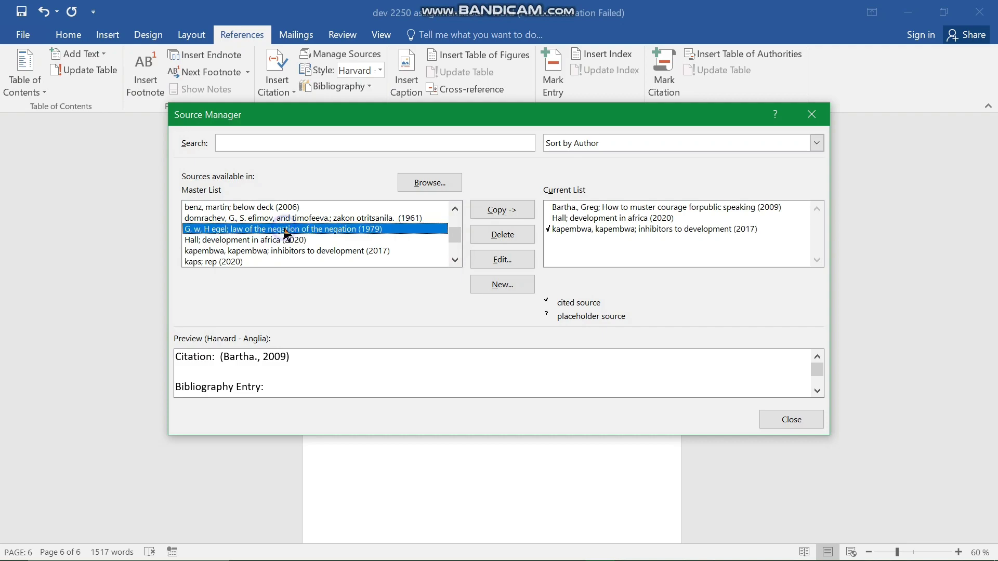
pyautogui.click(488, 210)
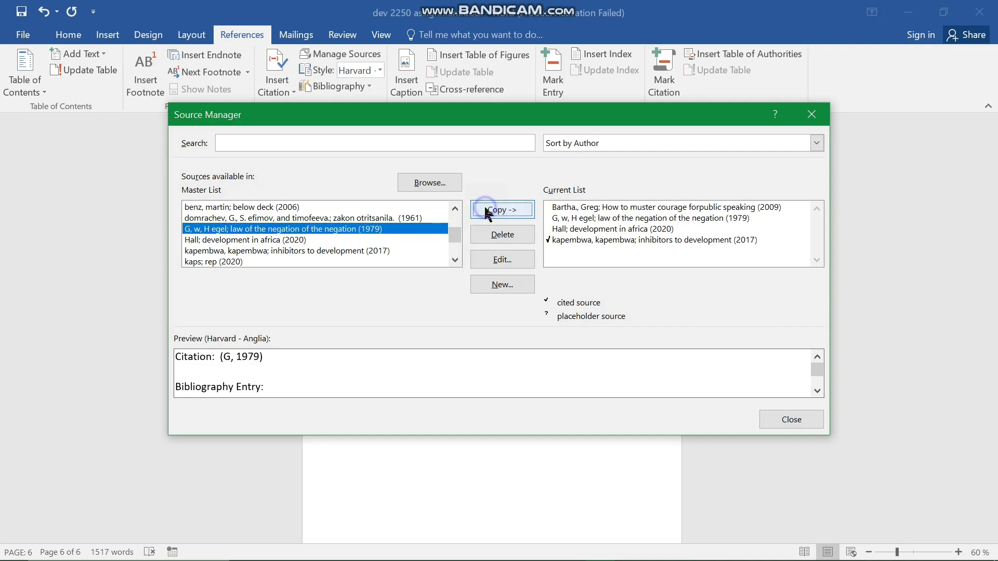
pyautogui.click(409, 219)
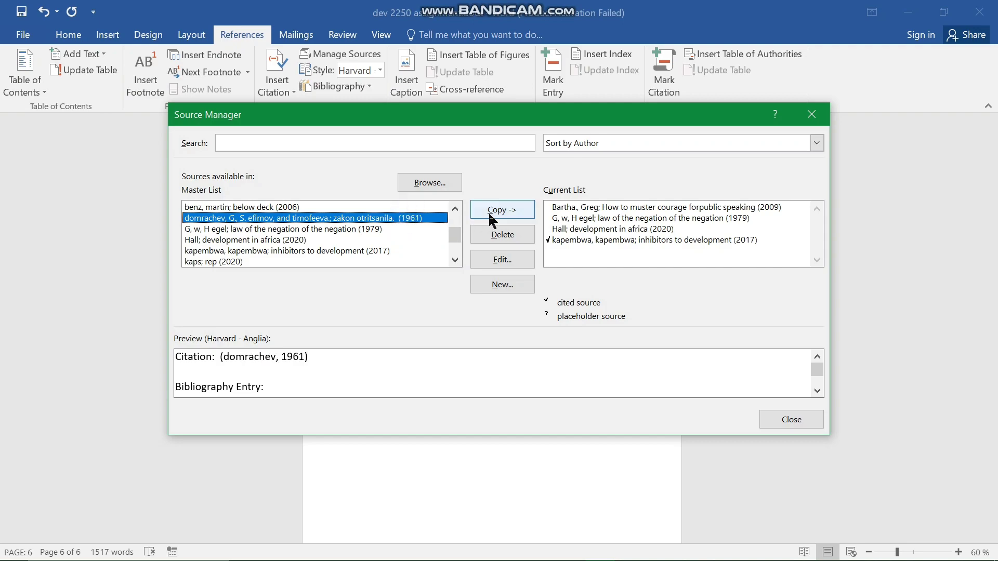
pyautogui.click(508, 212)
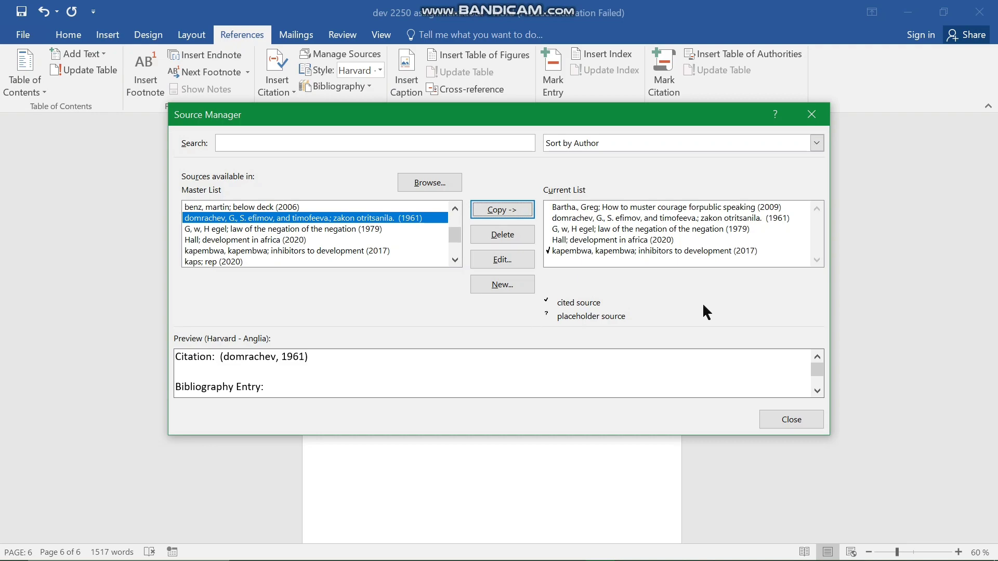
pyautogui.click(772, 421)
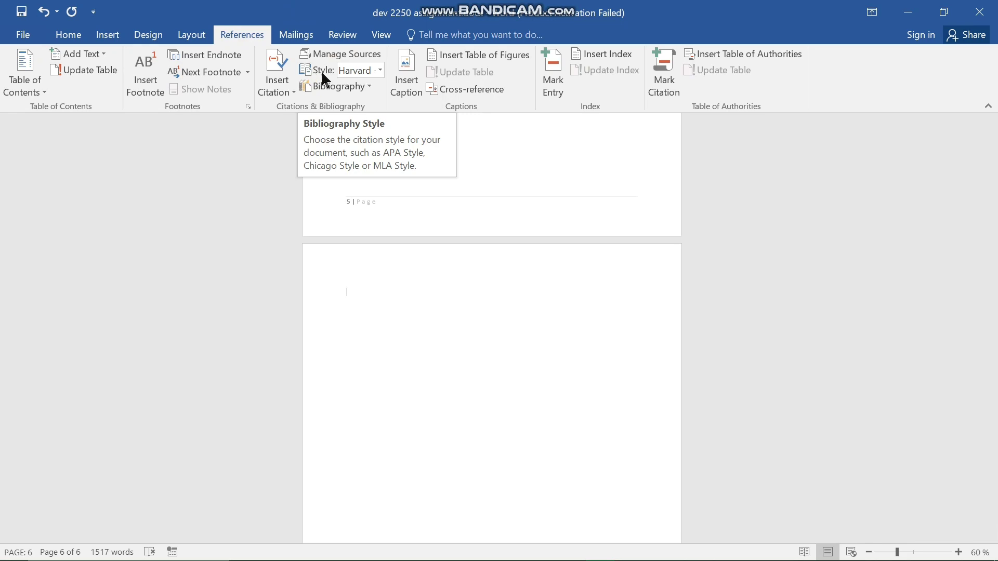
# Choose Harvard - Anglia 2008 as the citation style and insert the built-in References bibliography on the blank last page
pyautogui.click(380, 71)
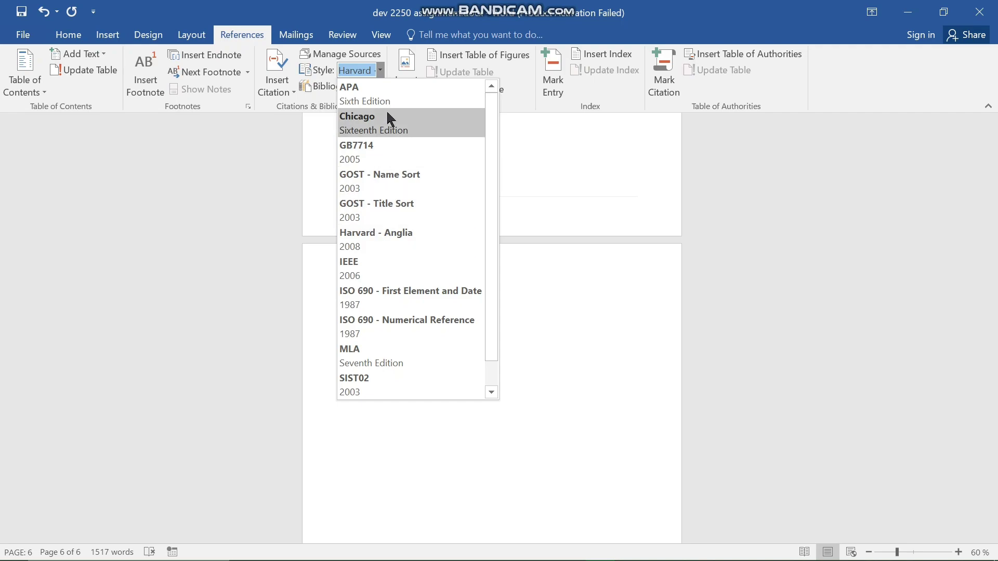
pyautogui.click(380, 233)
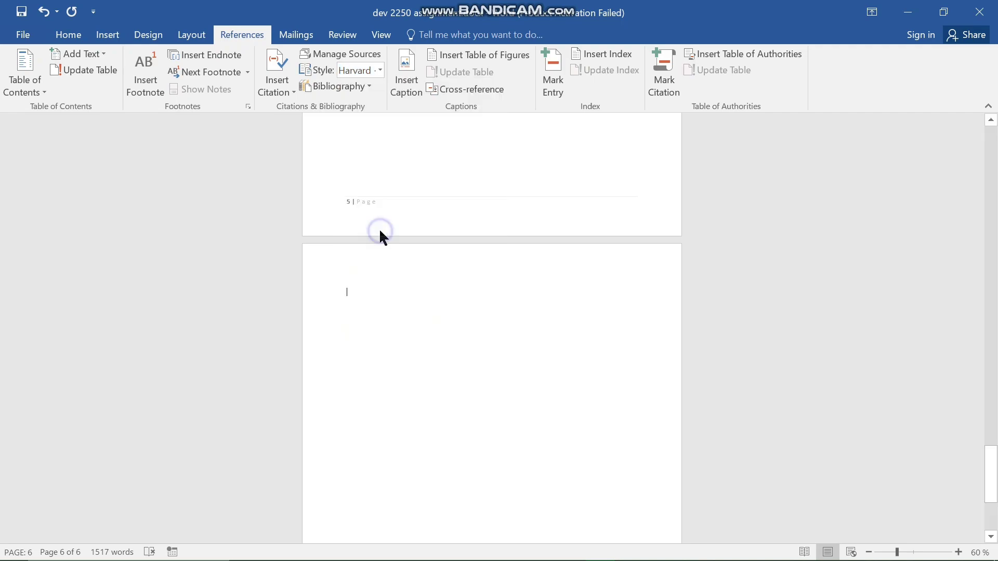
pyautogui.click(356, 87)
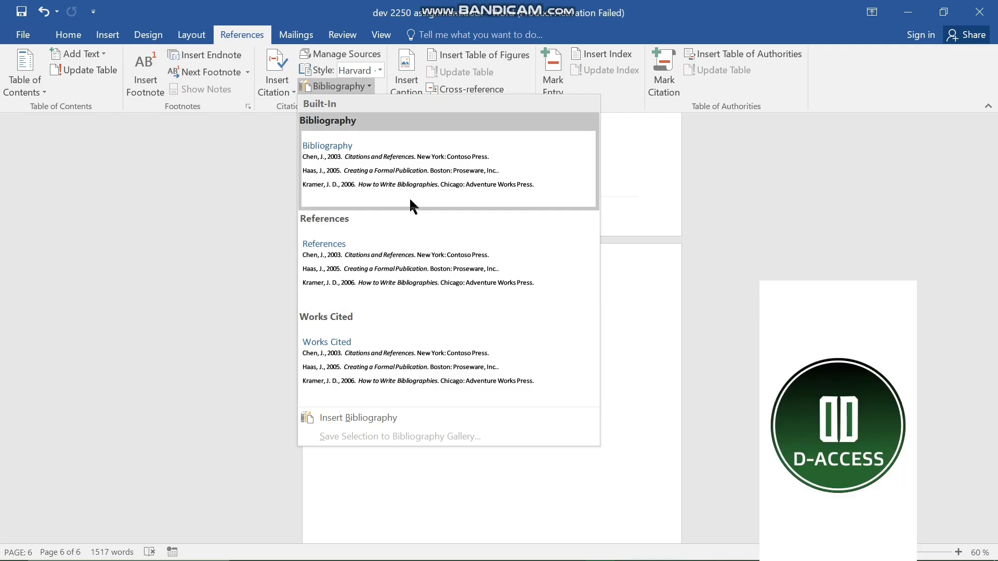
pyautogui.click(373, 243)
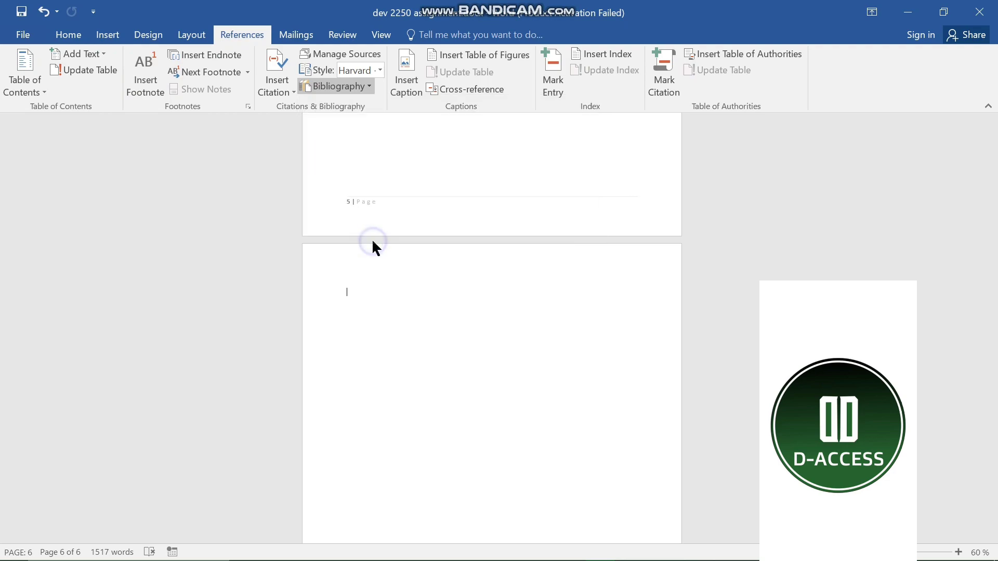
pyautogui.click(386, 409)
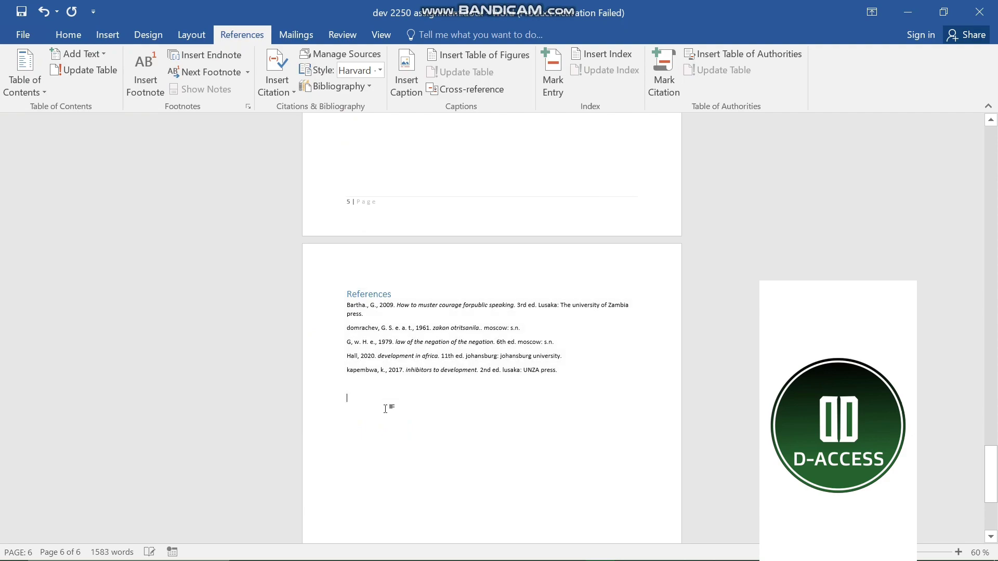
pyautogui.scroll(-3, 386, 409)
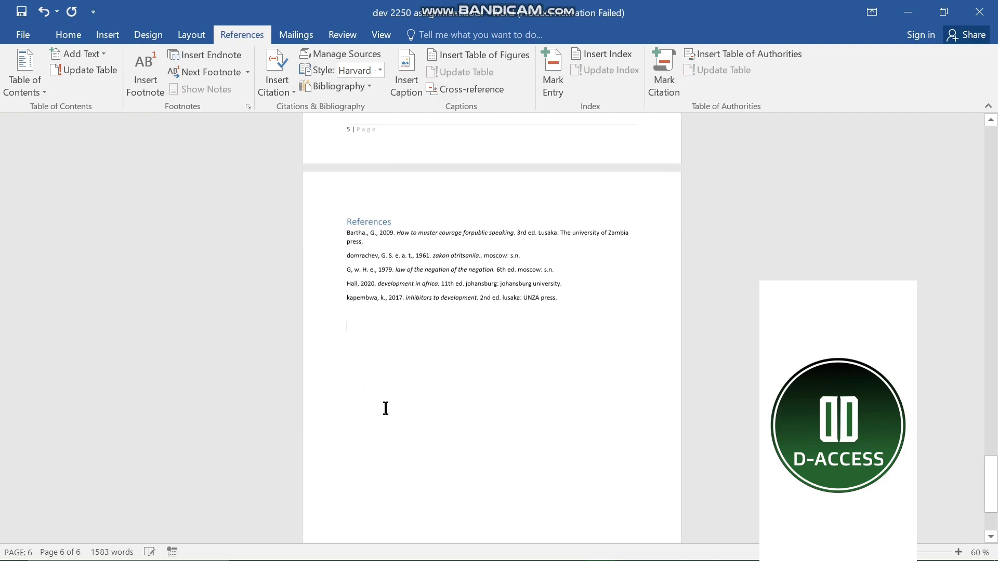